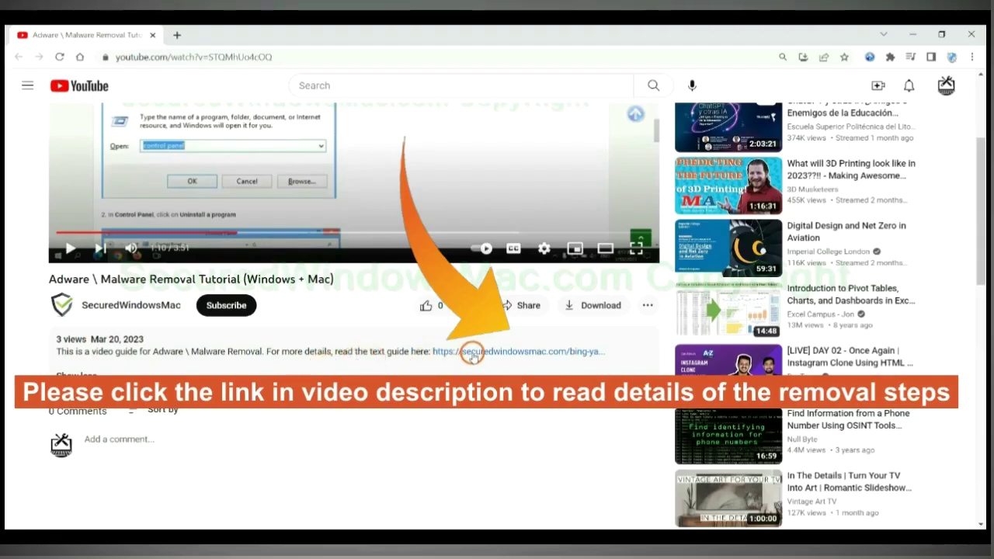
Step: Open the securedwindowsmac.com removal guide from the YouTube video description in a new tab
{"action": "left_click", "coordinate": [472, 354]}
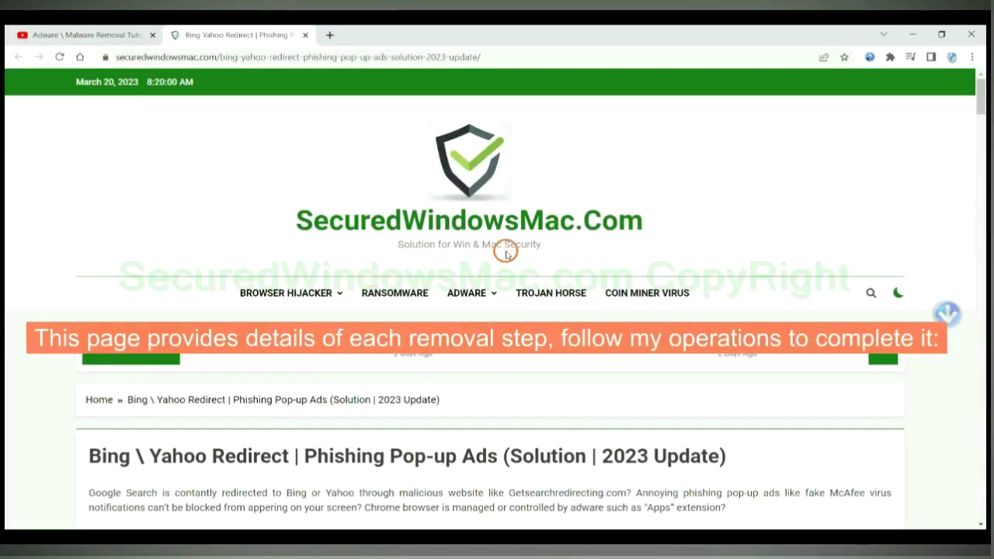
Step: Scroll the guide down to the Instant Automatic Removal section, briefly highlighting its heading
{"action": "scroll", "coordinate": [577, 299], "scroll_direction": "down", "scroll_amount": 2}
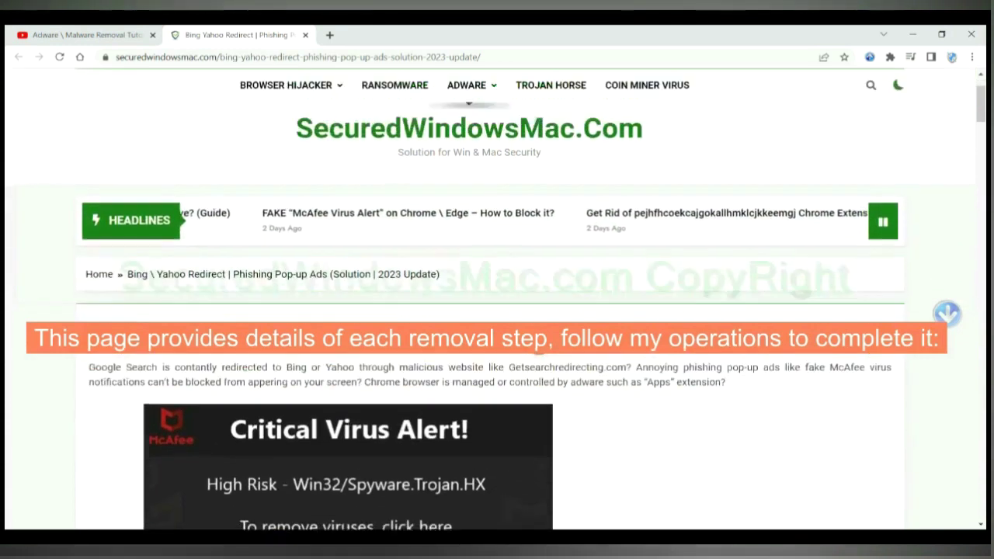
{"action": "scroll", "coordinate": [577, 300], "scroll_direction": "down", "scroll_amount": 4}
{"action": "scroll", "coordinate": [577, 300], "scroll_direction": "down", "scroll_amount": 4}
{"action": "scroll", "coordinate": [540, 345], "scroll_direction": "down", "scroll_amount": 4}
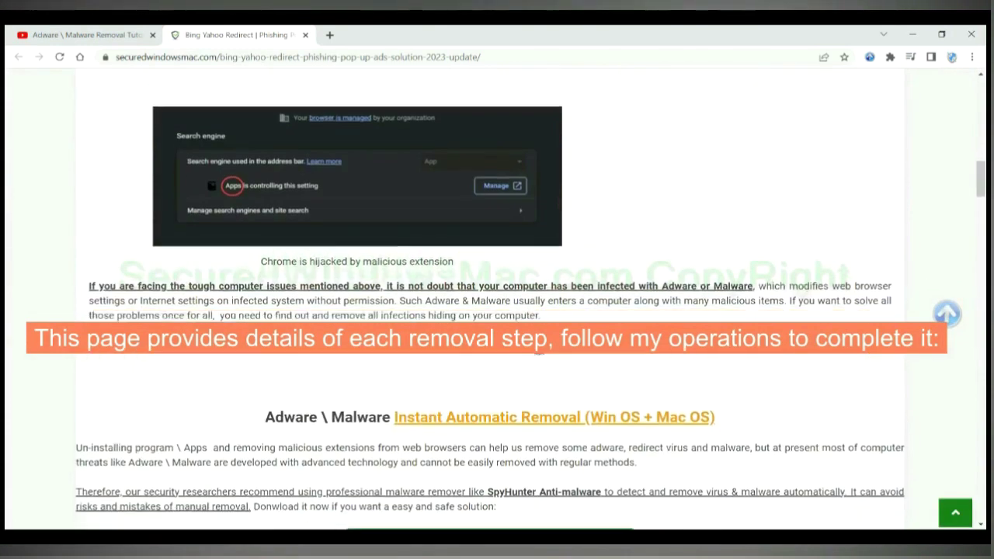
{"action": "scroll", "coordinate": [540, 345], "scroll_direction": "down", "scroll_amount": 1}
{"action": "scroll", "coordinate": [540, 346], "scroll_direction": "down", "scroll_amount": 1}
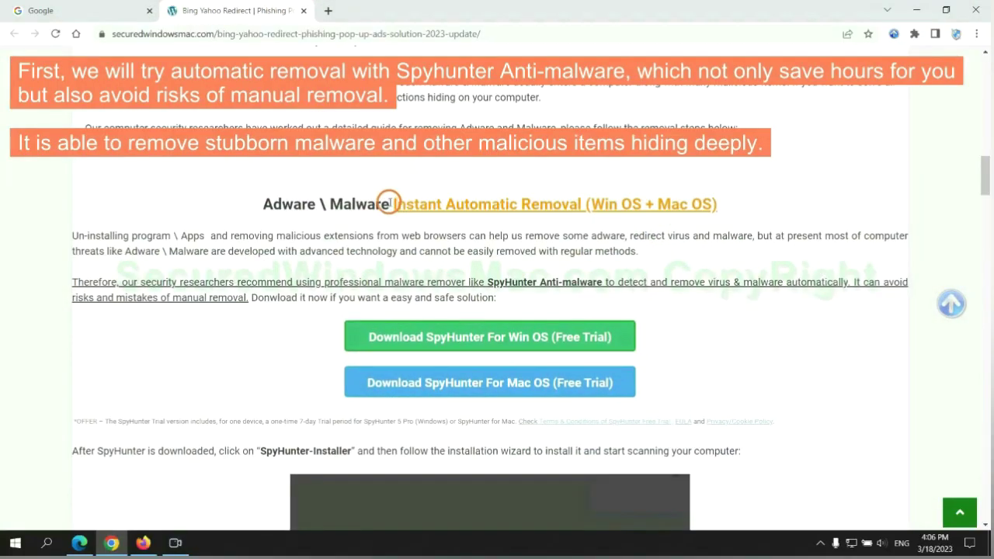
{"action": "left_click_drag", "start_coordinate": [391, 202], "coordinate": [578, 203]}
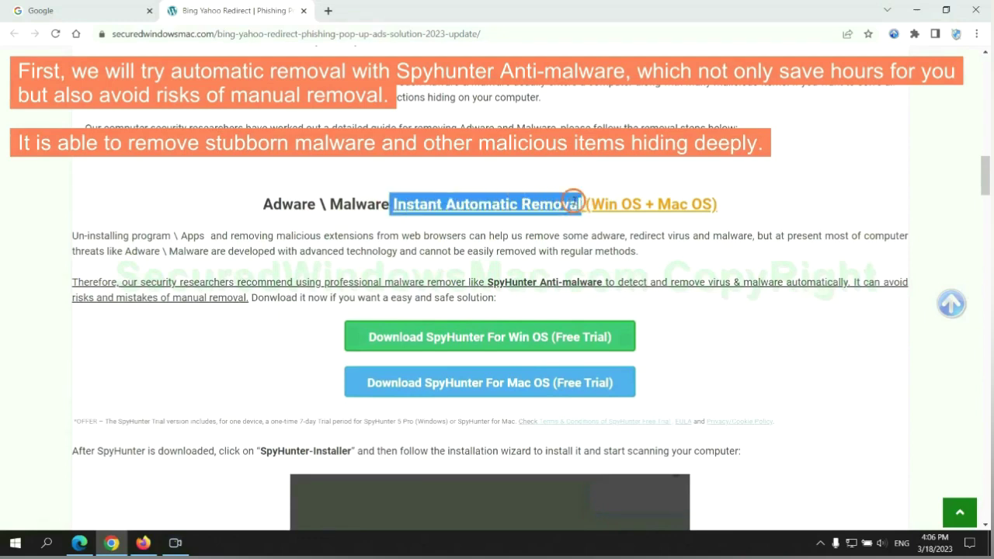
{"action": "left_click", "coordinate": [492, 168]}
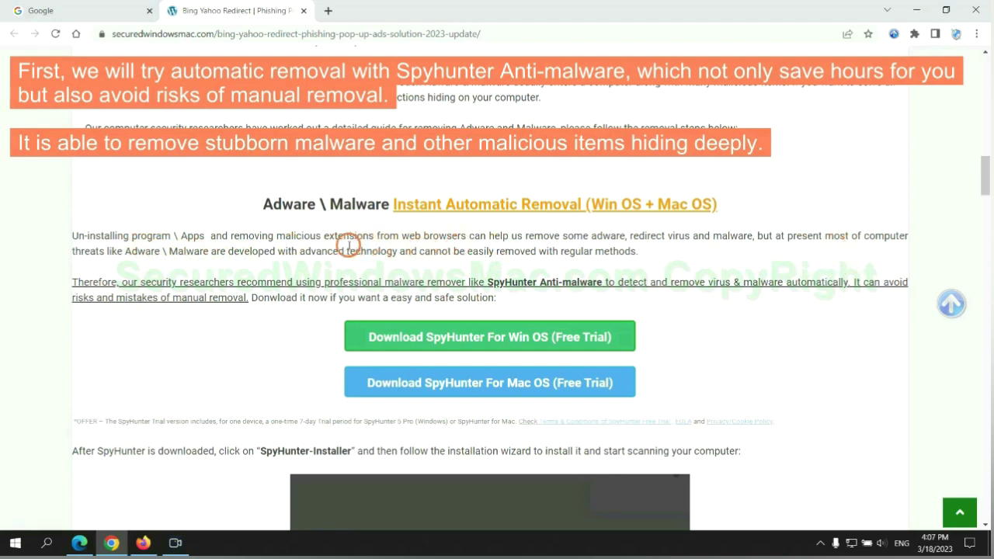
{"action": "scroll", "coordinate": [491, 280], "scroll_direction": "down", "scroll_amount": 1}
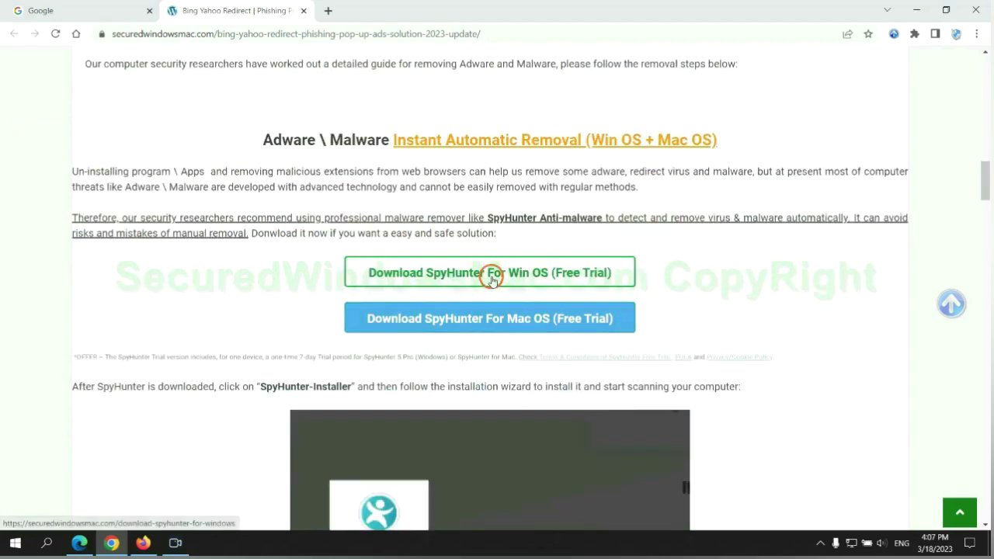
{"action": "scroll", "coordinate": [501, 309], "scroll_direction": "down", "scroll_amount": 1}
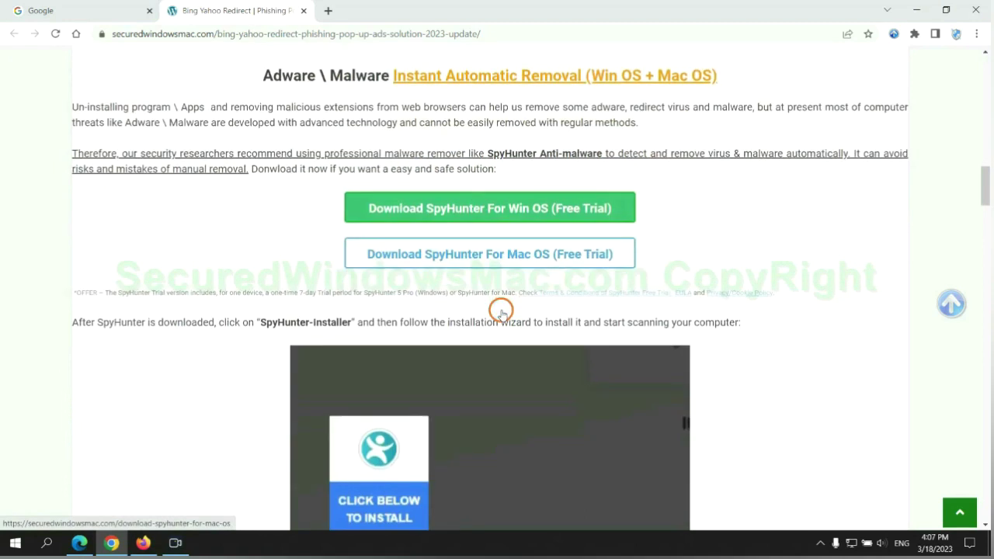
{"action": "scroll", "coordinate": [490, 287], "scroll_direction": "down", "scroll_amount": 1}
Step: Download the SpyHunter for Windows free trial, keep and run the installer, and accept the EULA
{"action": "left_click", "coordinate": [501, 147]}
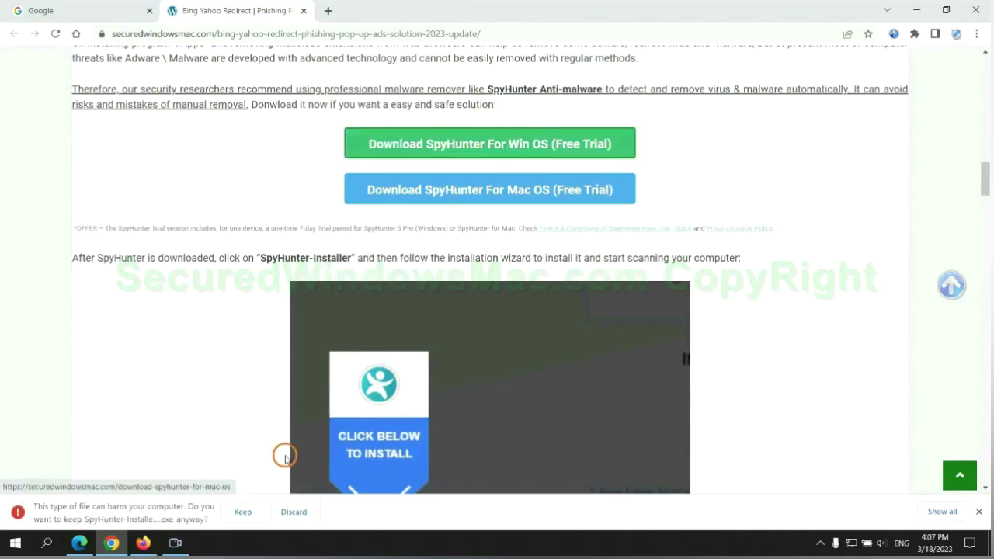
{"action": "left_click", "coordinate": [240, 513]}
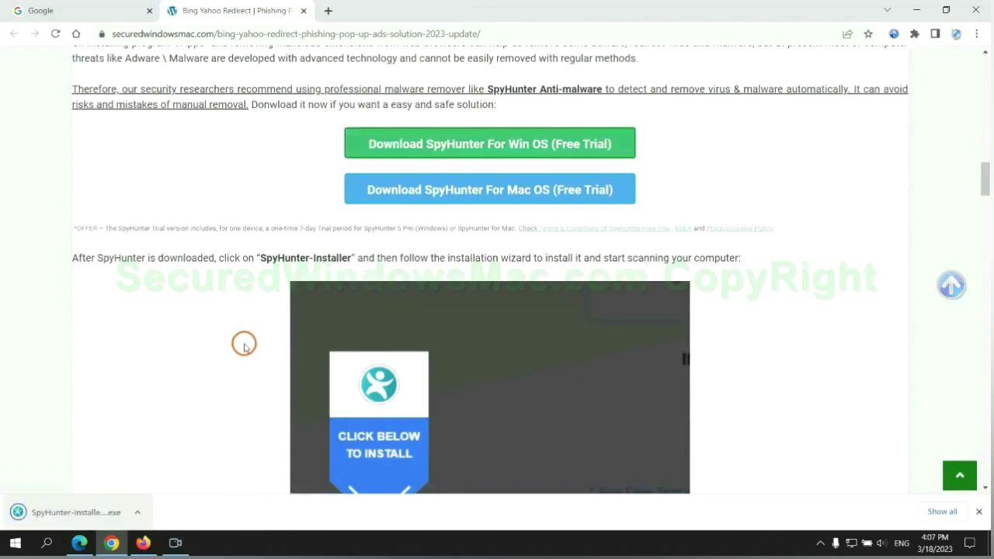
{"action": "left_click", "coordinate": [95, 511]}
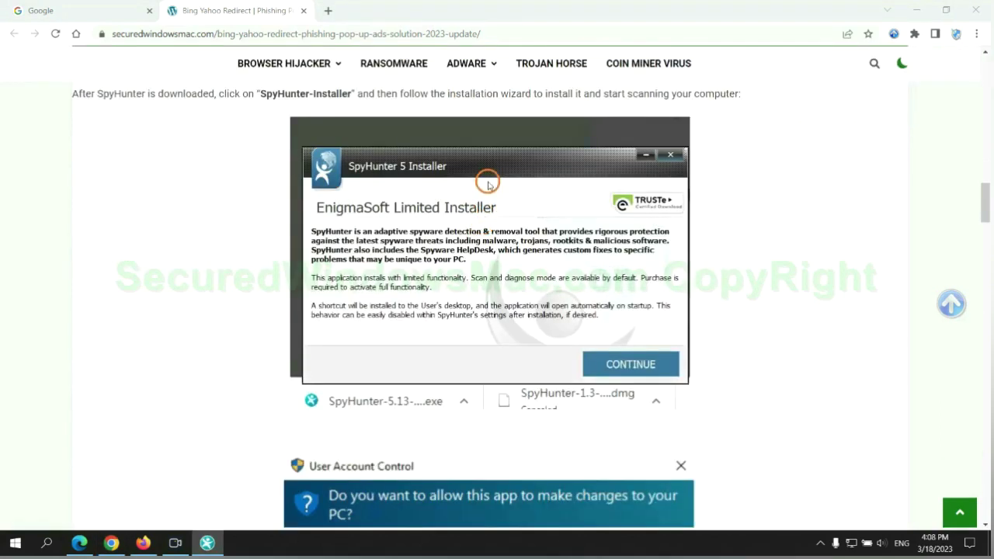
{"action": "left_click", "coordinate": [652, 364]}
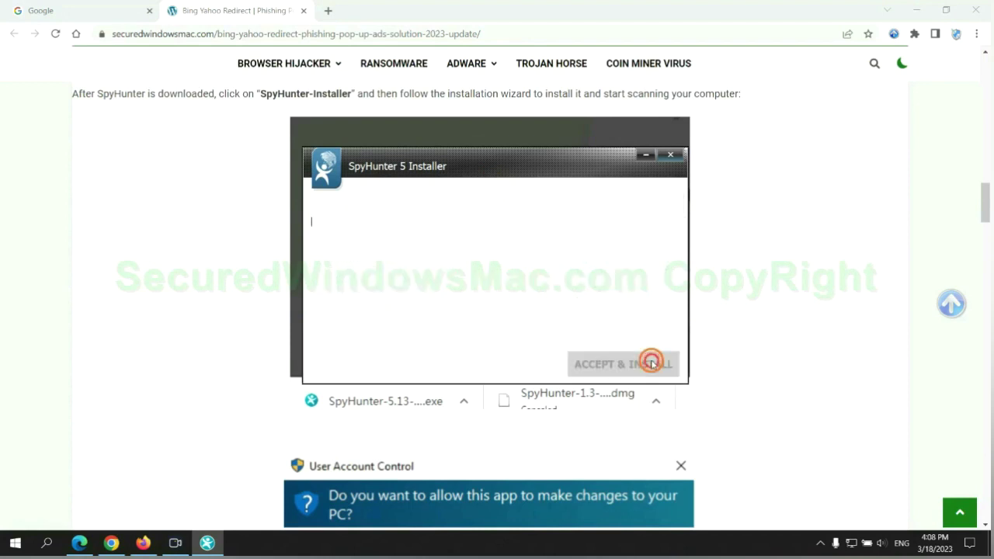
{"action": "left_click", "coordinate": [503, 333]}
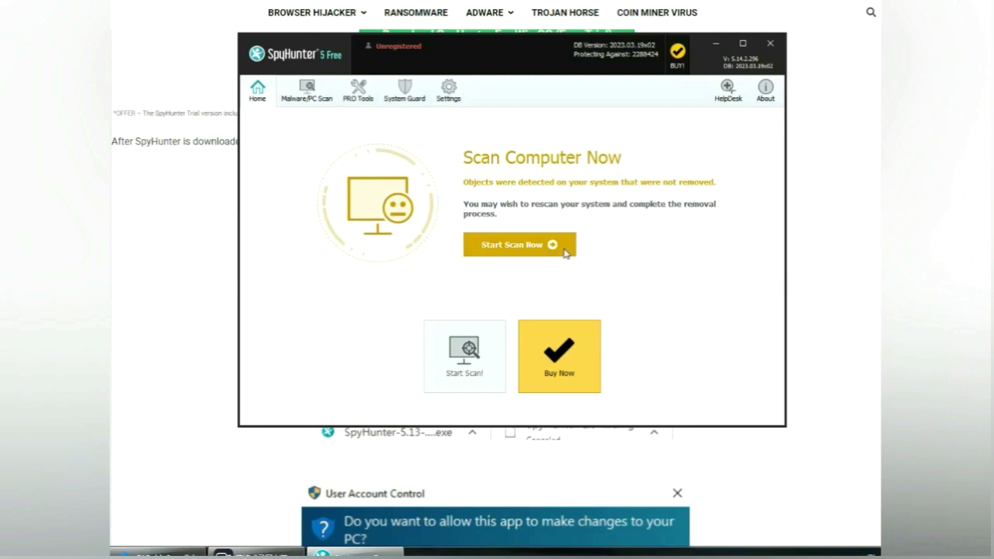
Step: Scan the PC with SpyHunter 5, proceed to removal, and start the 7-day free trial registration
{"action": "left_click", "coordinate": [552, 245]}
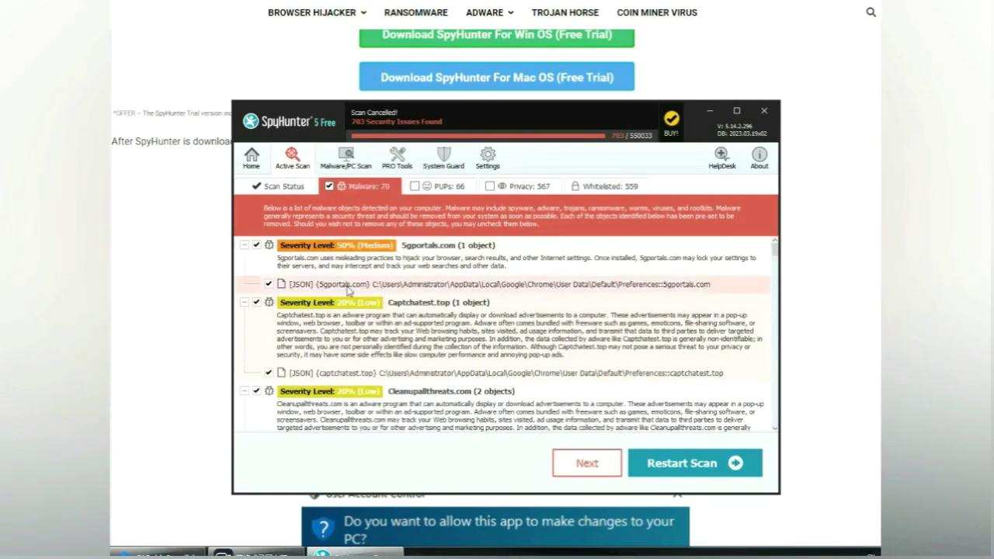
{"action": "left_click", "coordinate": [607, 466]}
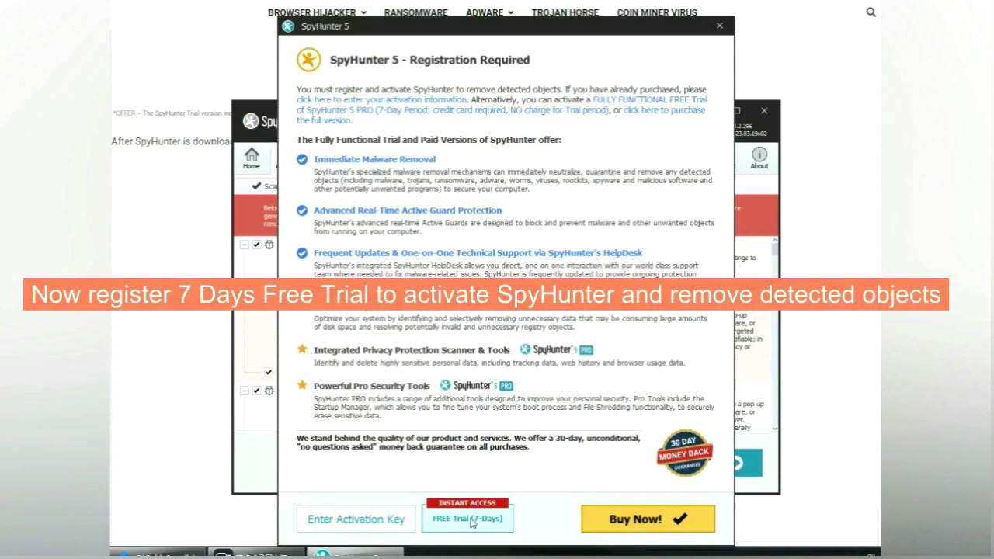
{"action": "left_click", "coordinate": [470, 523]}
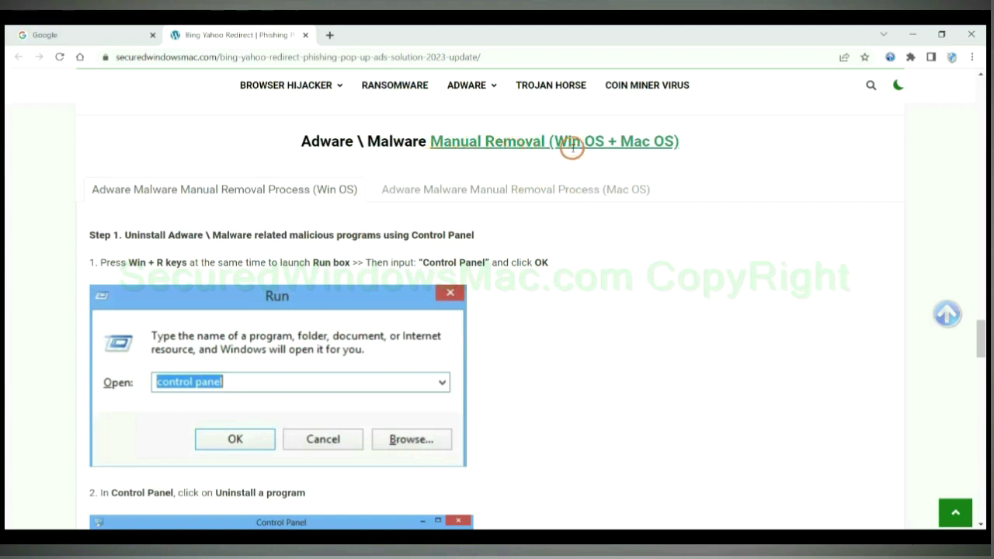
Step: Scroll to the guide's Win OS manual removal Step 1 on uninstalling programs via Control Panel
{"action": "left_click_drag", "start_coordinate": [554, 141], "coordinate": [604, 142]}
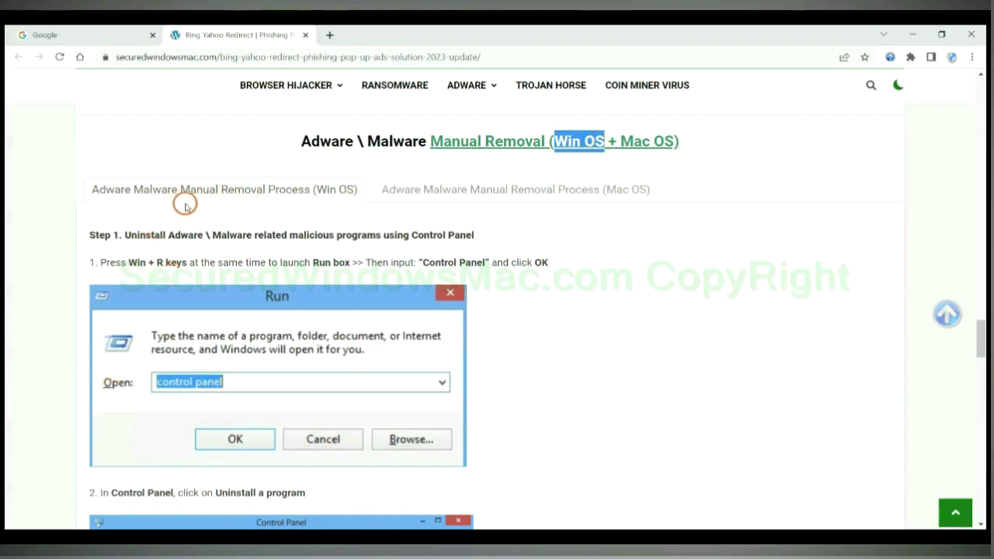
{"action": "left_click_drag", "start_coordinate": [621, 141], "coordinate": [674, 141]}
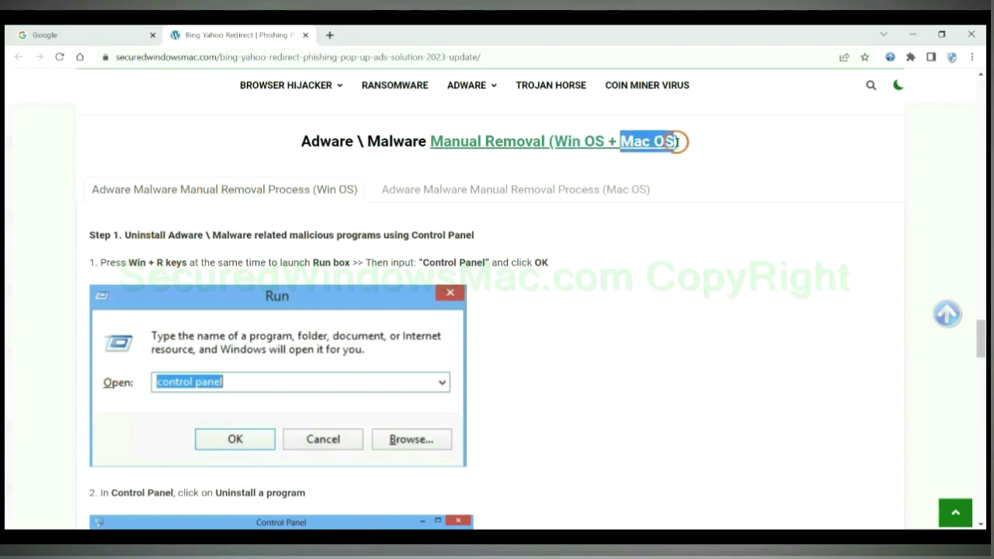
{"action": "left_click", "coordinate": [507, 189]}
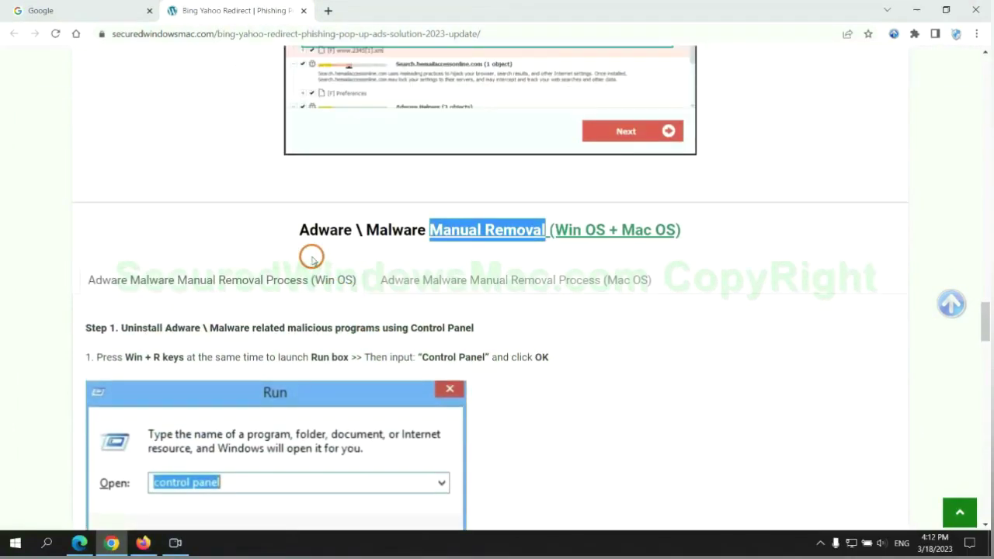
{"action": "scroll", "coordinate": [310, 257], "scroll_direction": "down", "scroll_amount": 2}
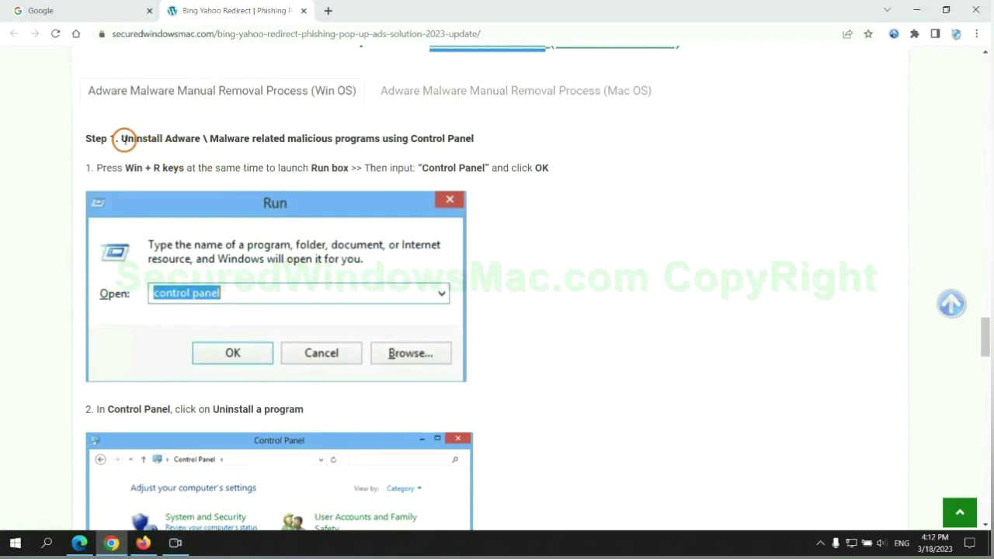
{"action": "left_click_drag", "start_coordinate": [143, 142], "coordinate": [380, 142]}
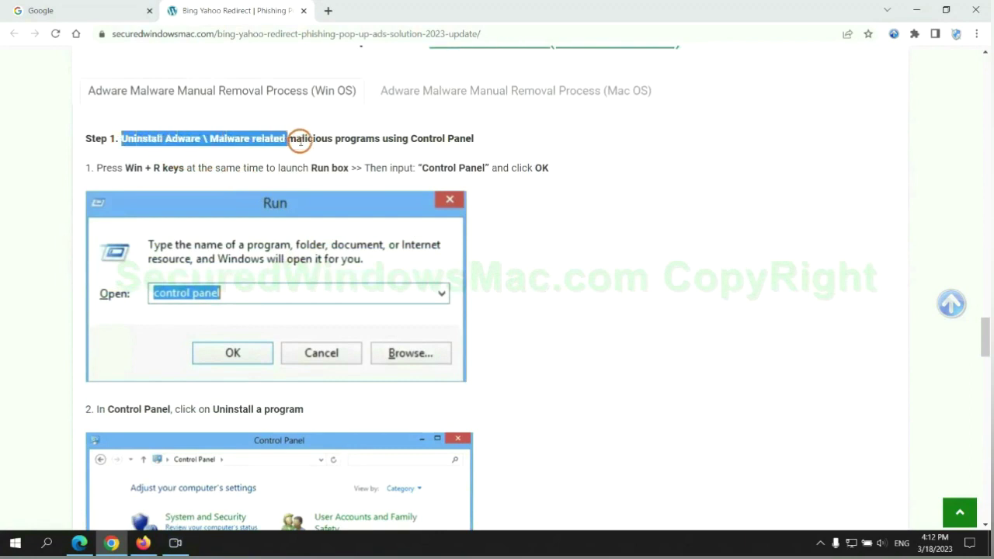
{"action": "left_click", "coordinate": [659, 202]}
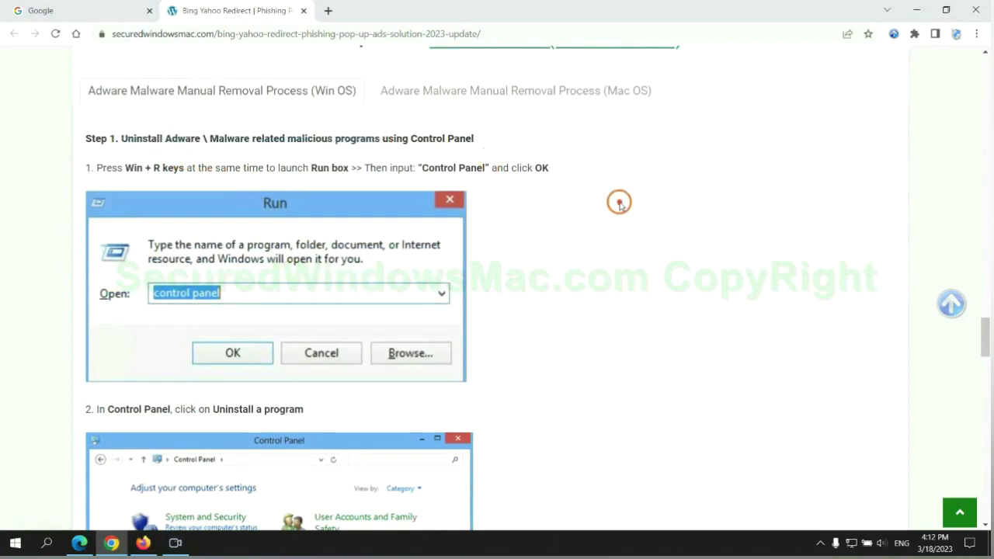
{"action": "scroll", "coordinate": [618, 204], "scroll_direction": "down", "scroll_amount": 2}
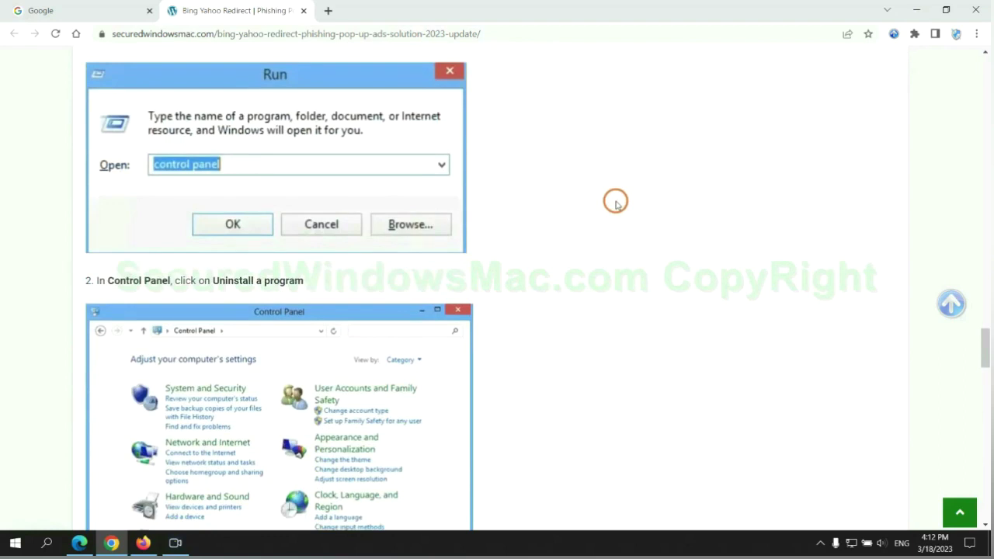
Step: Launch Control Panel from Win+R, inspect Lantern in the installed programs list, then close it
{"action": "key", "text": "super+r"}
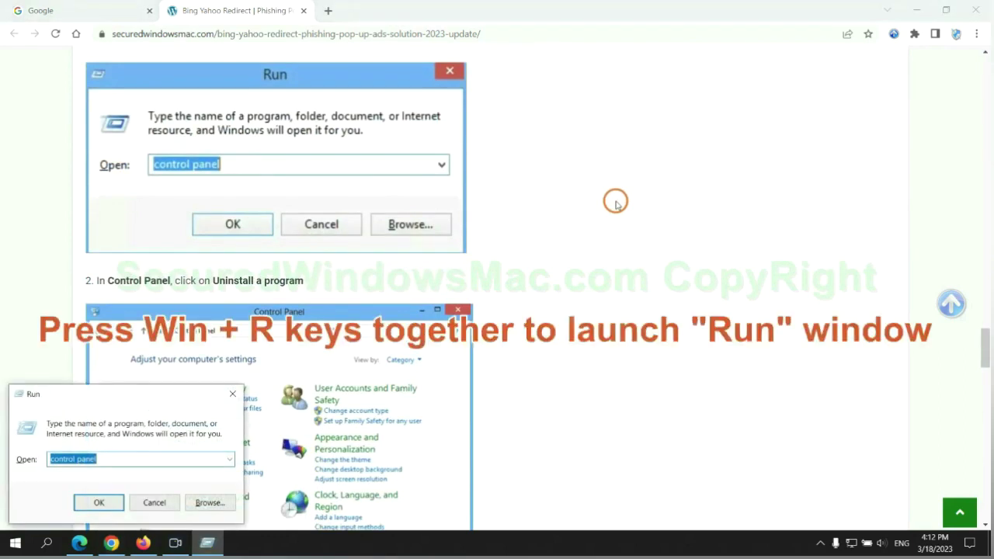
{"action": "type", "text": "con"}
{"action": "type", "text": "ol"}
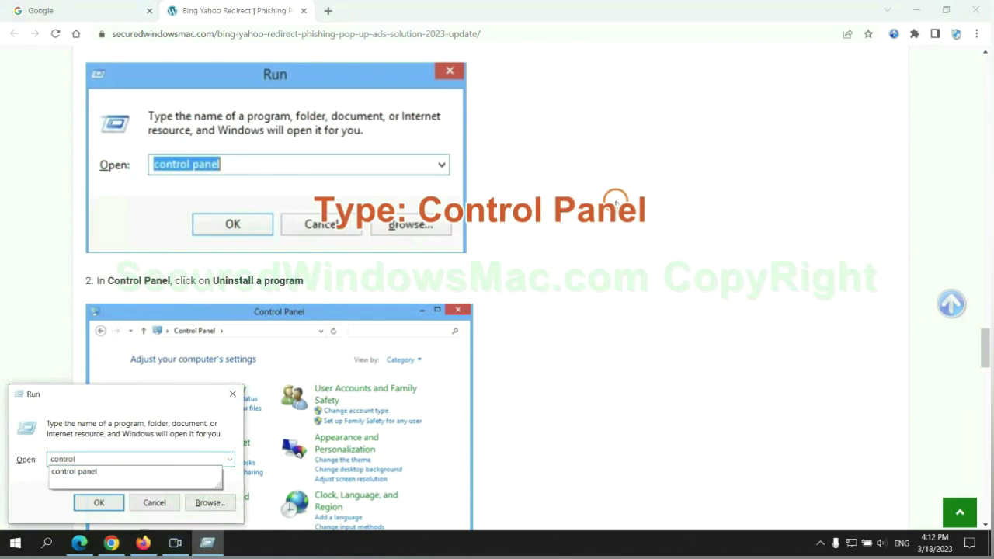
{"action": "type", "text": "l"}
{"action": "key", "text": "Return"}
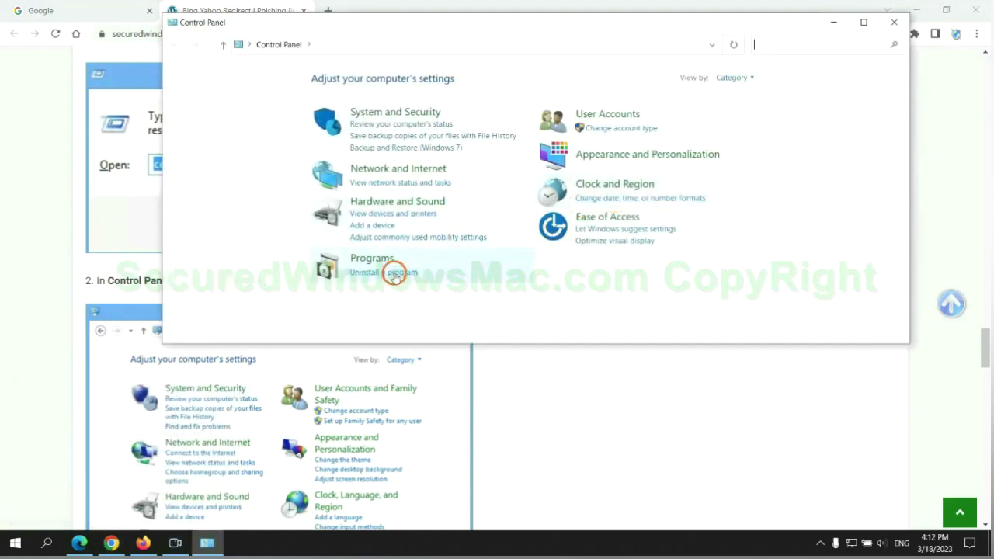
{"action": "left_click", "coordinate": [392, 272]}
{"action": "left_click", "coordinate": [321, 182]}
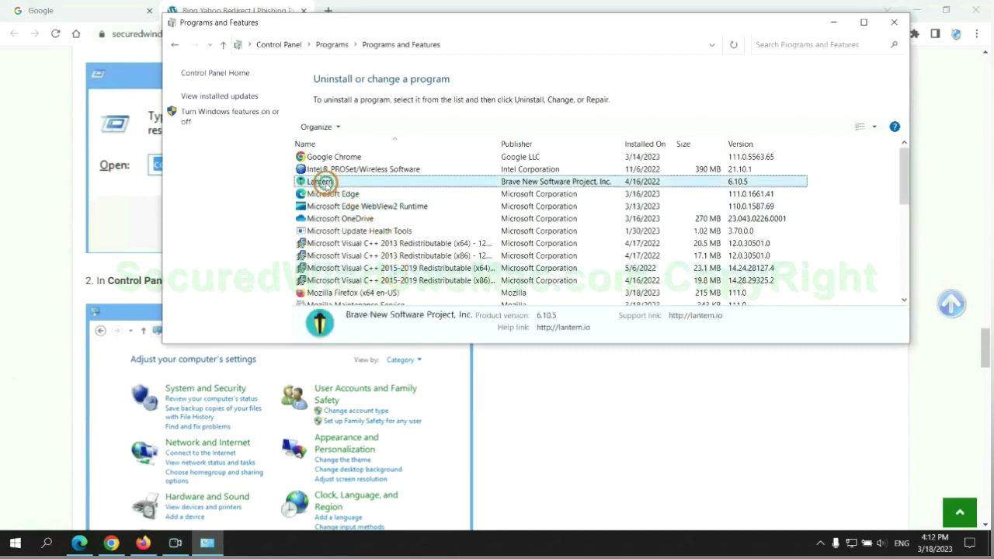
{"action": "right_click", "coordinate": [345, 188]}
{"action": "left_click", "coordinate": [894, 22]}
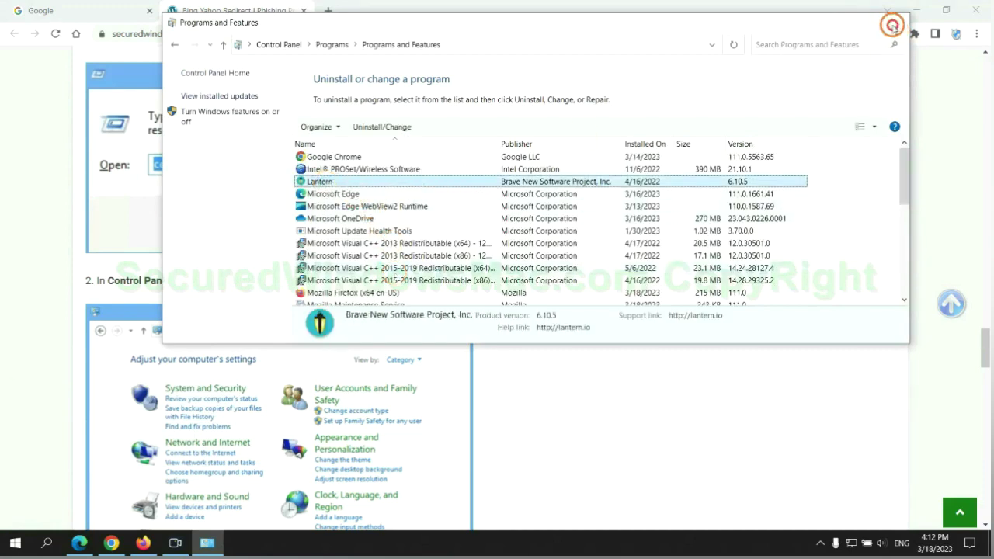
Step: Scroll the guide to its malicious extension step and bring Microsoft Edge forward
{"action": "scroll", "coordinate": [291, 331], "scroll_direction": "down", "scroll_amount": 5}
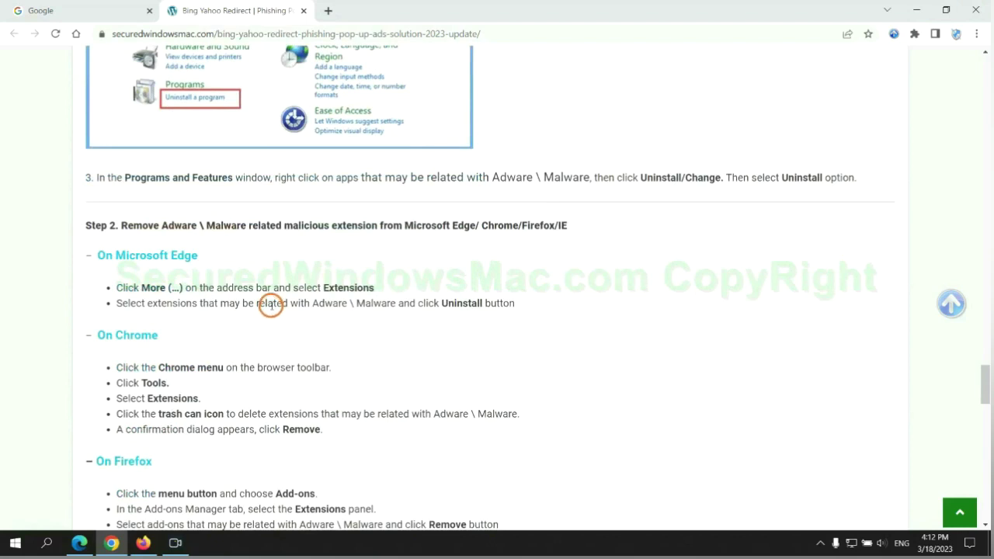
{"action": "left_click_drag", "start_coordinate": [280, 226], "coordinate": [381, 225]}
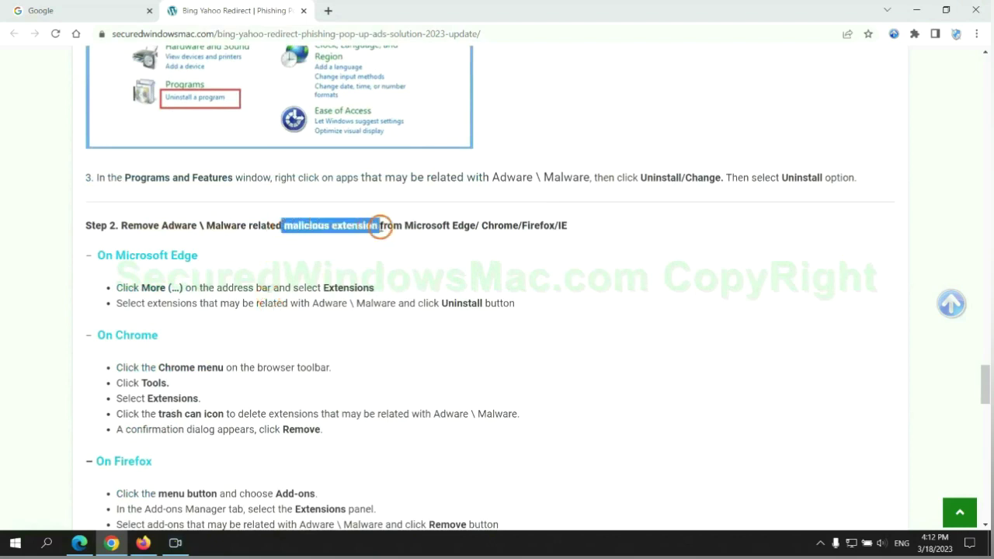
{"action": "left_click", "coordinate": [381, 225]}
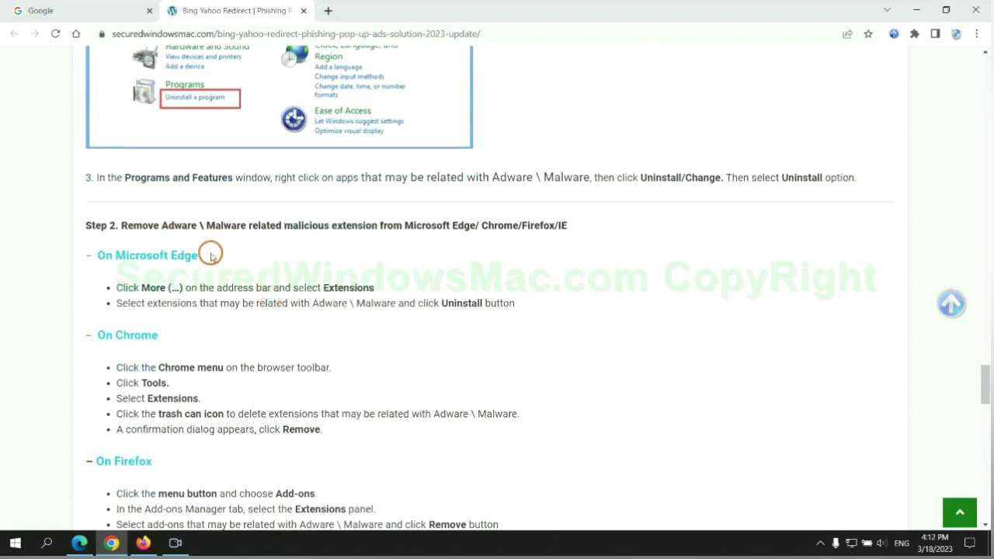
{"action": "left_click", "coordinate": [80, 536]}
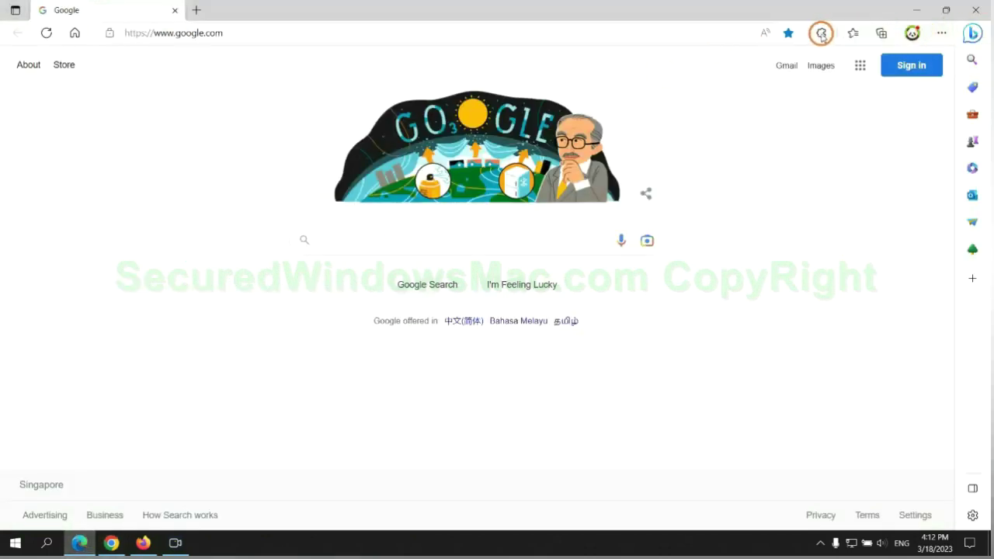
Step: Remove the McAfee WebAdvisor extension from Edge's extensions management page
{"action": "left_click", "coordinate": [822, 35]}
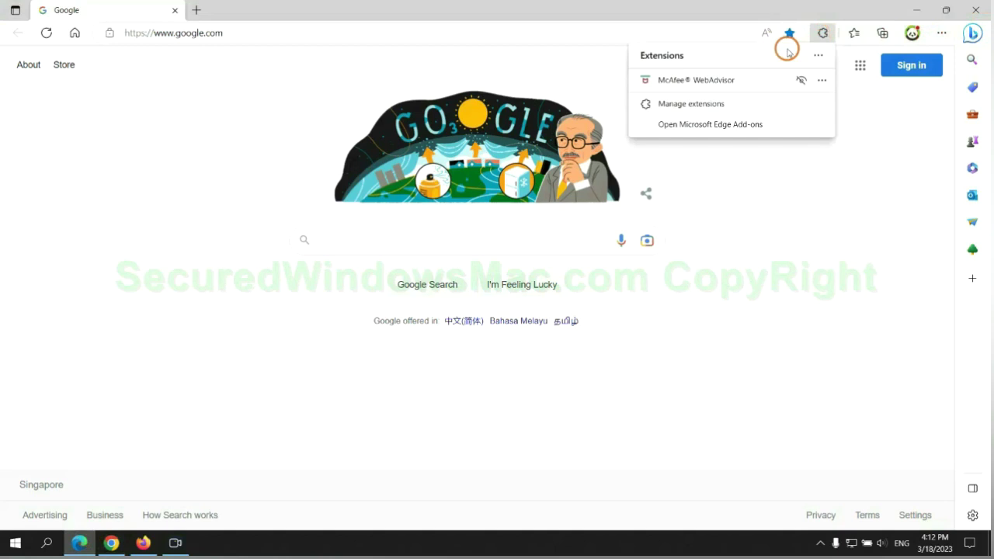
{"action": "left_click", "coordinate": [686, 101]}
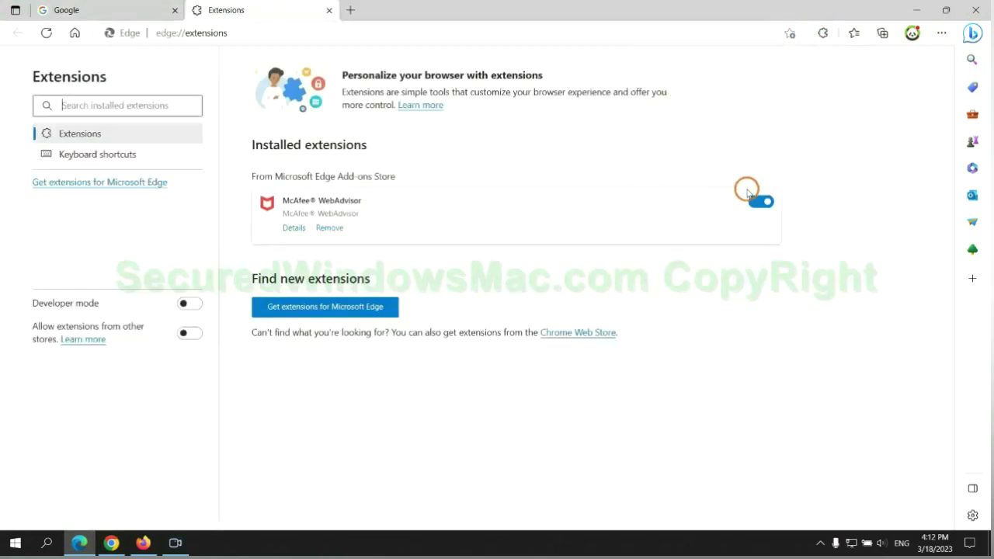
{"action": "left_click", "coordinate": [329, 228]}
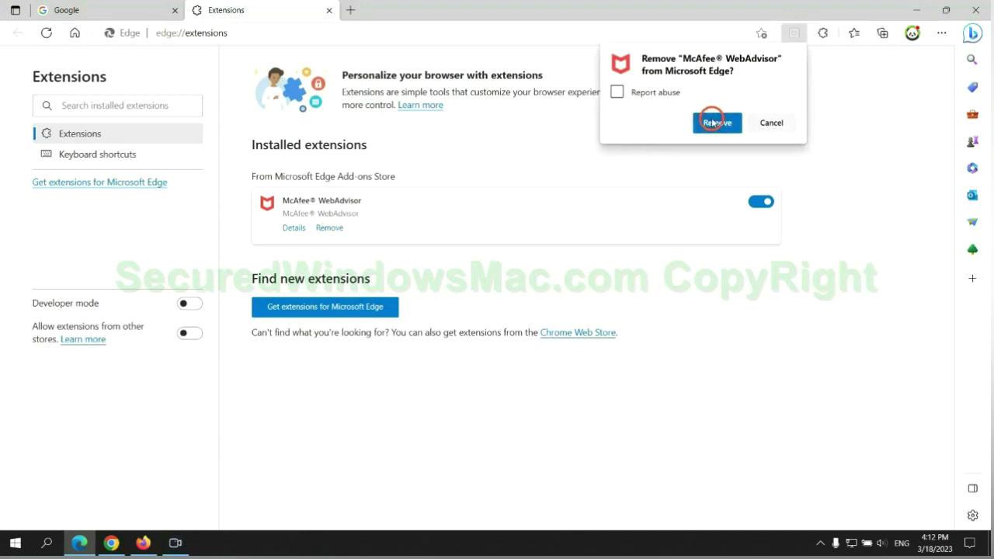
{"action": "left_click", "coordinate": [713, 123]}
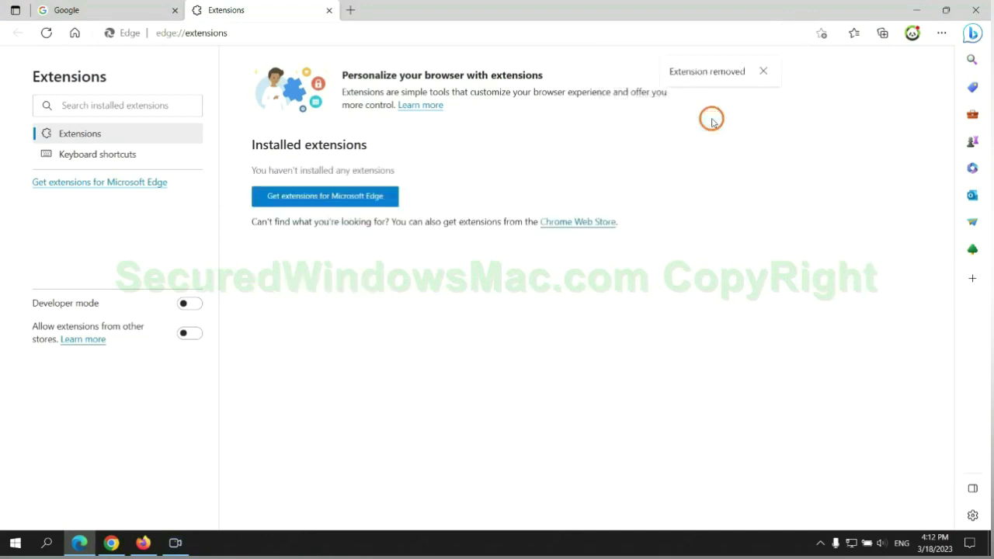
Step: Remove the Ecosia extension from Chrome, close its farewell page, and switch to Firefox
{"action": "left_click", "coordinate": [329, 11]}
{"action": "left_click", "coordinate": [118, 544]}
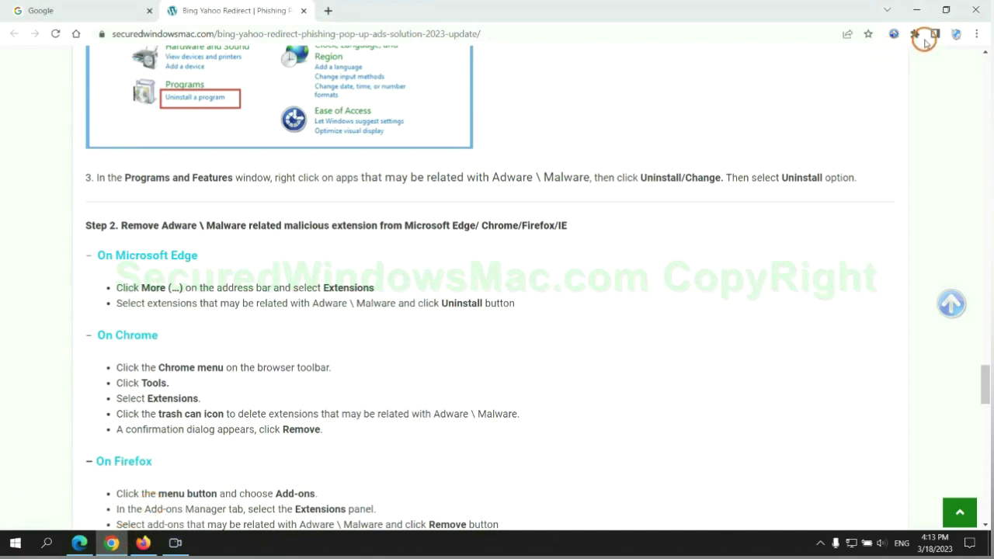
{"action": "left_click", "coordinate": [914, 33]}
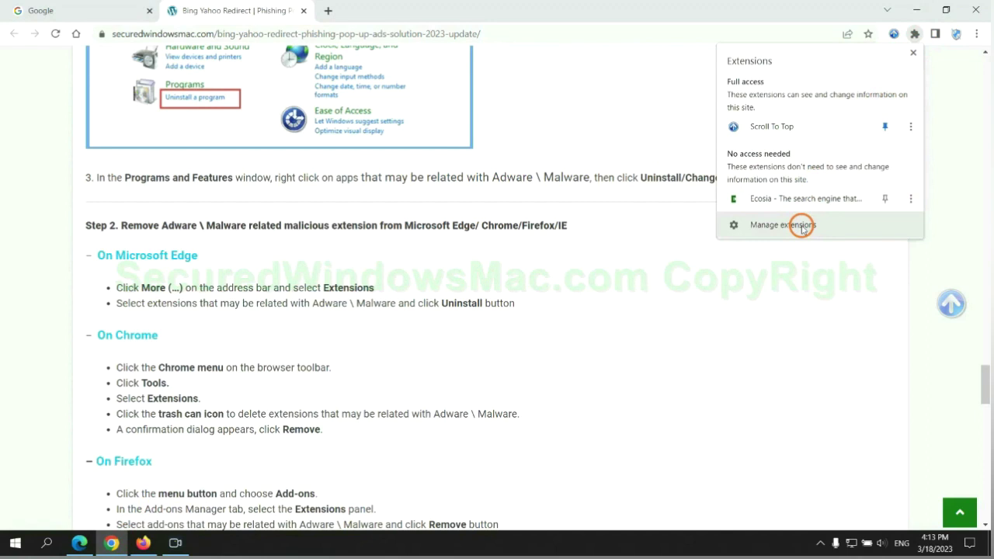
{"action": "left_click", "coordinate": [807, 226]}
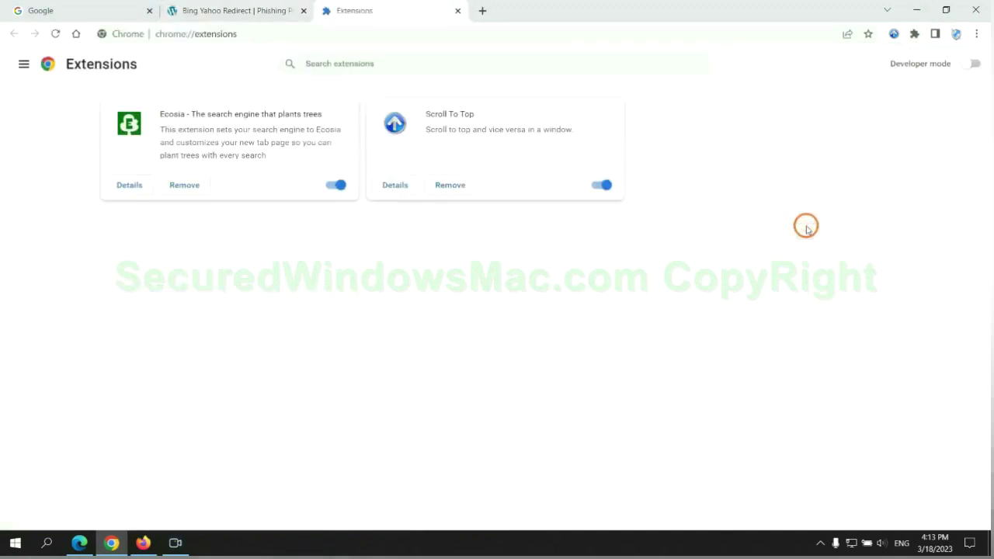
{"action": "left_click", "coordinate": [184, 184]}
{"action": "left_click", "coordinate": [814, 137]}
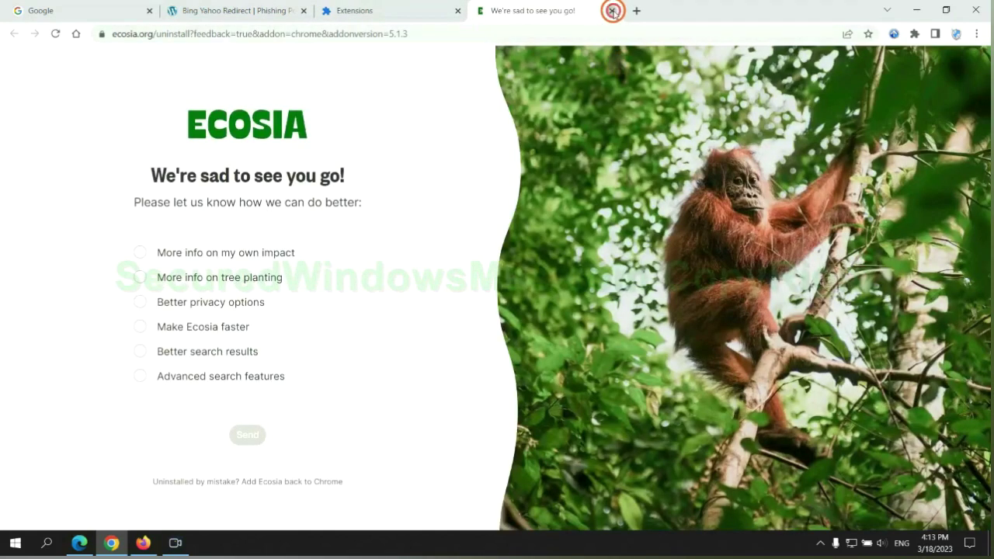
{"action": "left_click", "coordinate": [612, 11]}
{"action": "left_click", "coordinate": [144, 541]}
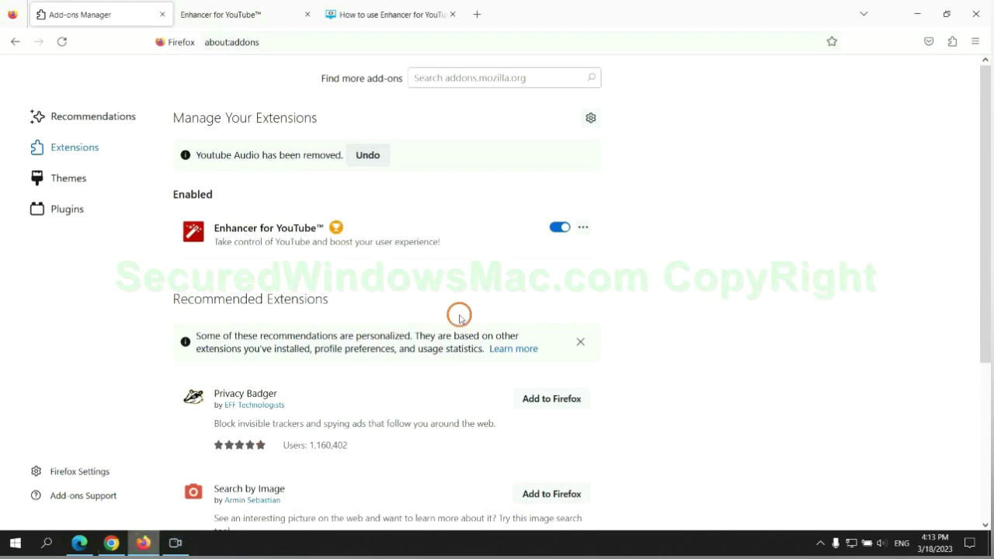
Step: Remove the Enhancer for YouTube™ extension through Firefox's add-ons manager
{"action": "left_click", "coordinate": [951, 42]}
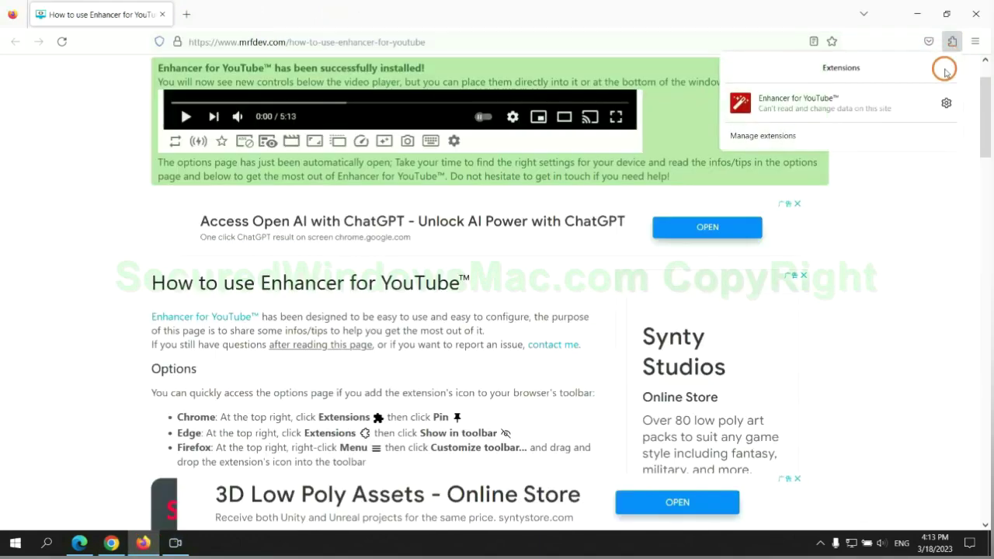
{"action": "left_click", "coordinate": [855, 134]}
{"action": "left_click", "coordinate": [583, 188]}
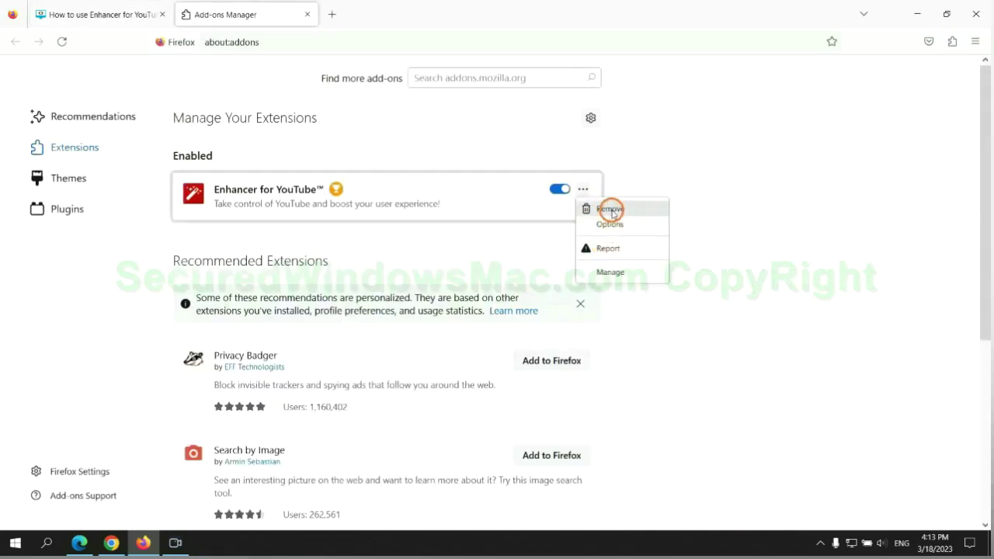
{"action": "left_click", "coordinate": [610, 209]}
{"action": "left_click", "coordinate": [557, 127]}
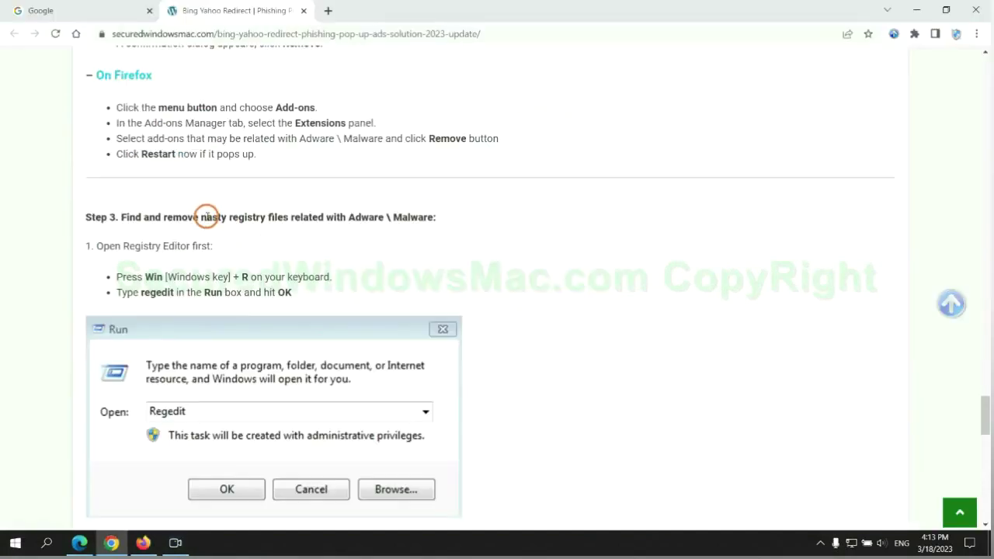
Step: Review the guide's registry-cleanup step and launch Registry Editor with regedit
{"action": "left_click_drag", "start_coordinate": [229, 218], "coordinate": [286, 230]}
{"action": "left_click", "coordinate": [286, 231]}
{"action": "scroll", "coordinate": [280, 233], "scroll_direction": "down", "scroll_amount": 2}
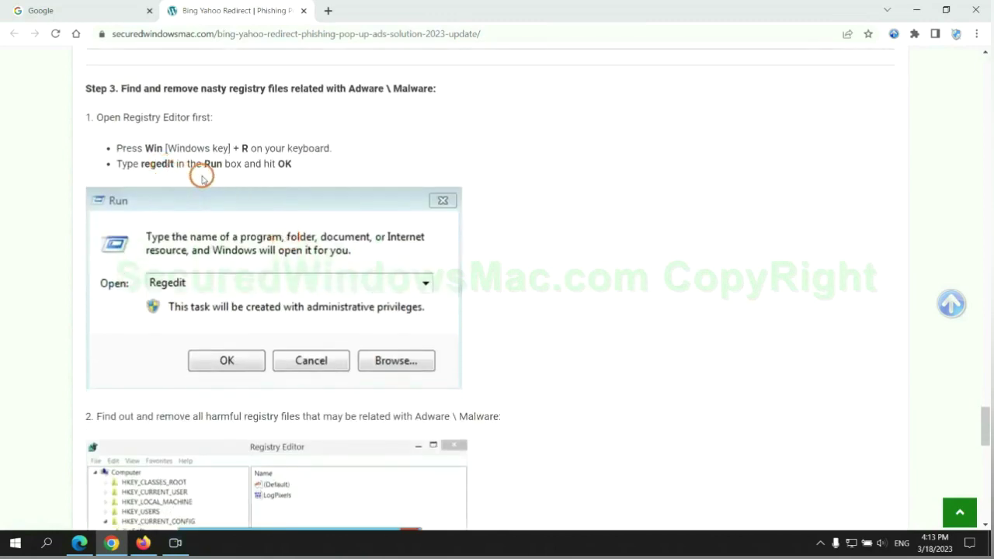
{"action": "key", "text": "super+r"}
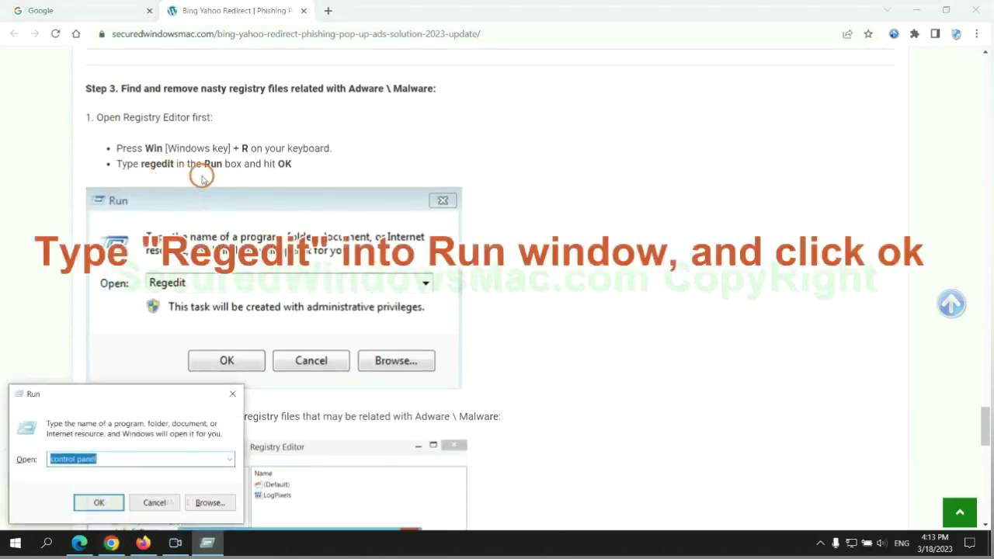
{"action": "type", "text": "rege"}
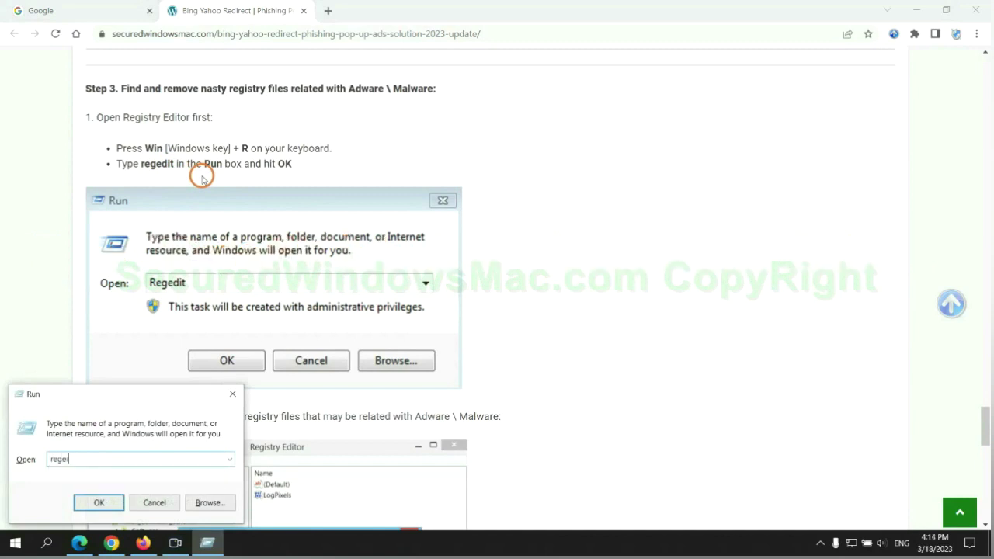
{"action": "type", "text": "dit"}
{"action": "key", "text": "Return"}
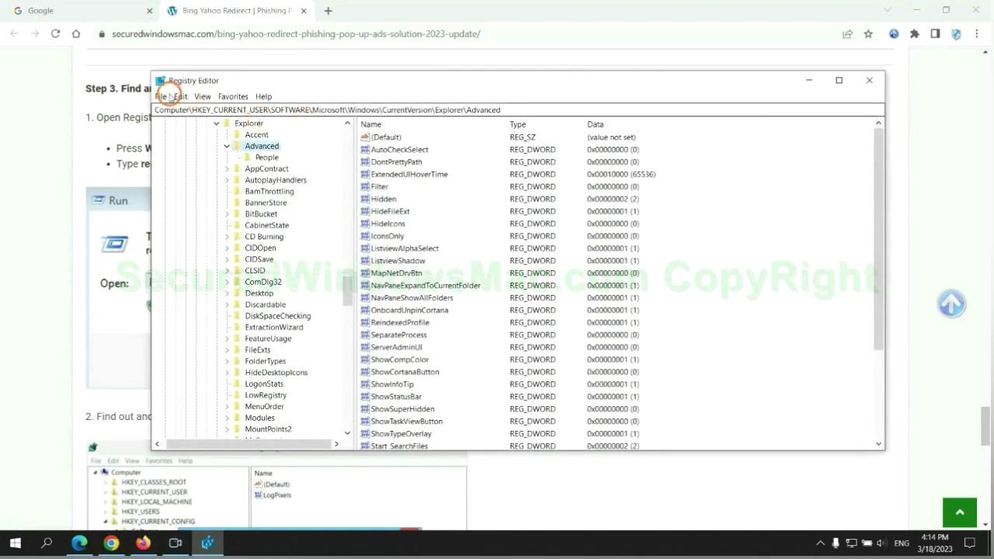
Step: Search the registry for 'Ap' and bring up actions for the found StoreAppsOnTaskbar value
{"action": "left_click", "coordinate": [180, 97]}
{"action": "left_click", "coordinate": [214, 184]}
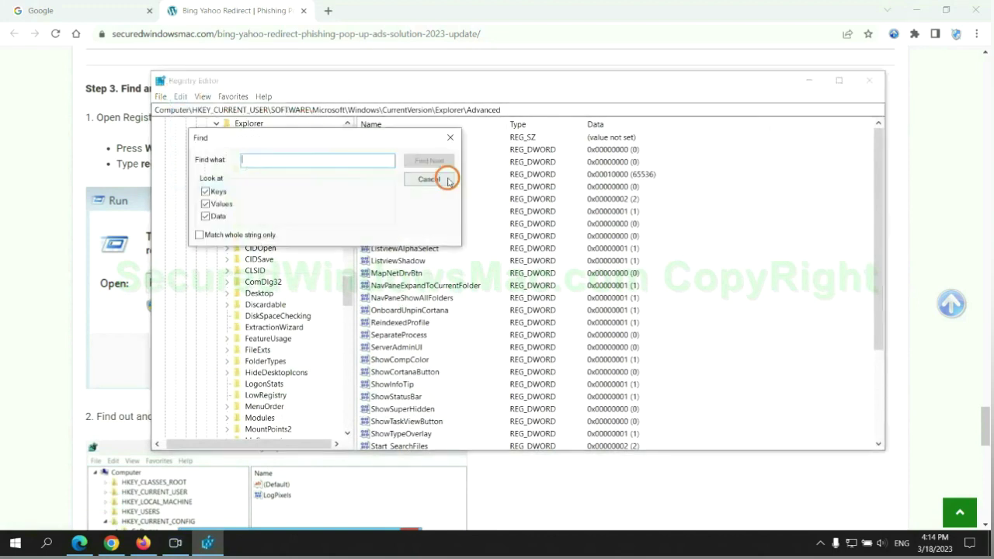
{"action": "type", "text": "Apps"}
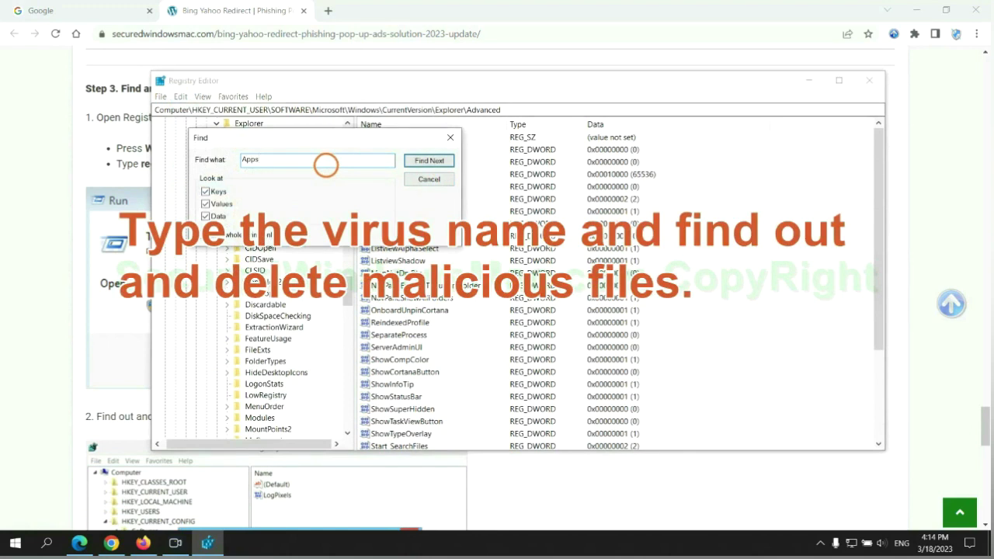
{"action": "key", "text": "Return"}
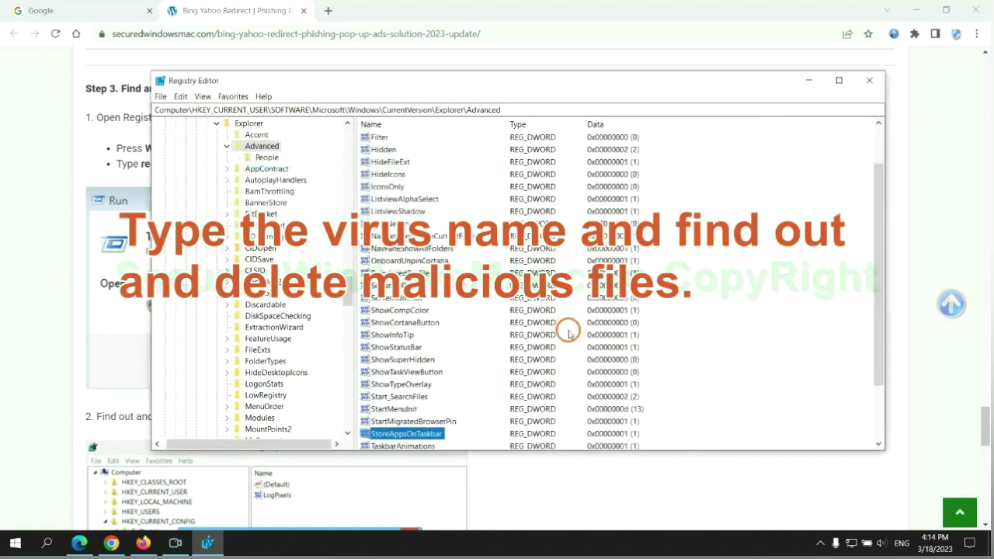
{"action": "scroll", "coordinate": [567, 329], "scroll_direction": "down", "scroll_amount": 2}
{"action": "right_click", "coordinate": [439, 361]}
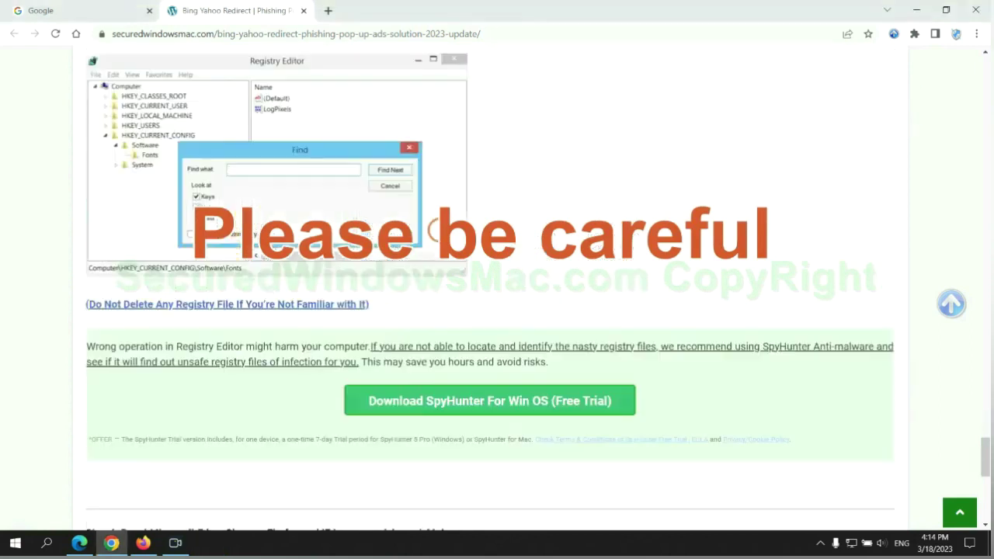
Step: Scroll down to the article's Step 4 and briefly highlight the word Reset in its heading
{"action": "scroll", "coordinate": [435, 229], "scroll_direction": "down", "scroll_amount": 1}
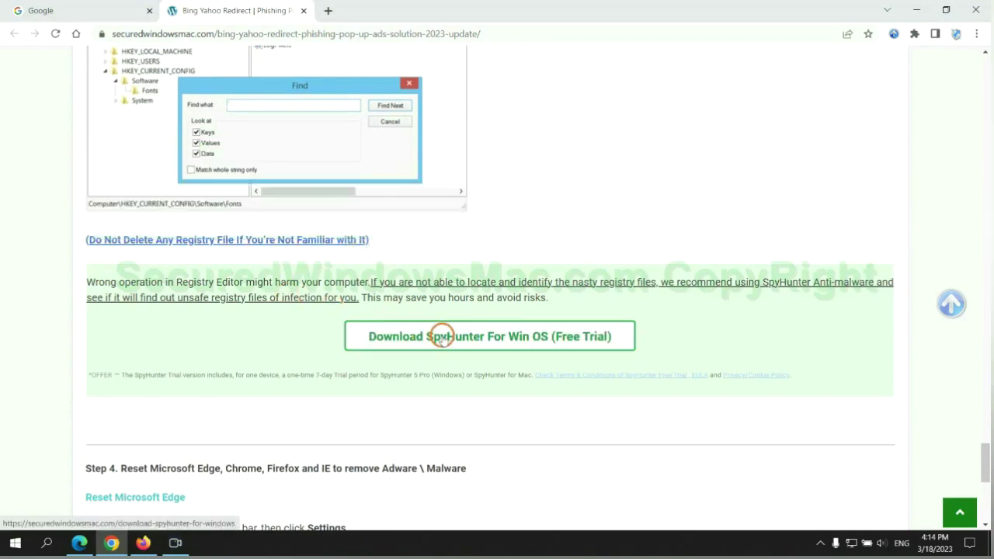
{"action": "scroll", "coordinate": [439, 335], "scroll_direction": "down", "scroll_amount": 5}
{"action": "double_click", "coordinate": [133, 82]}
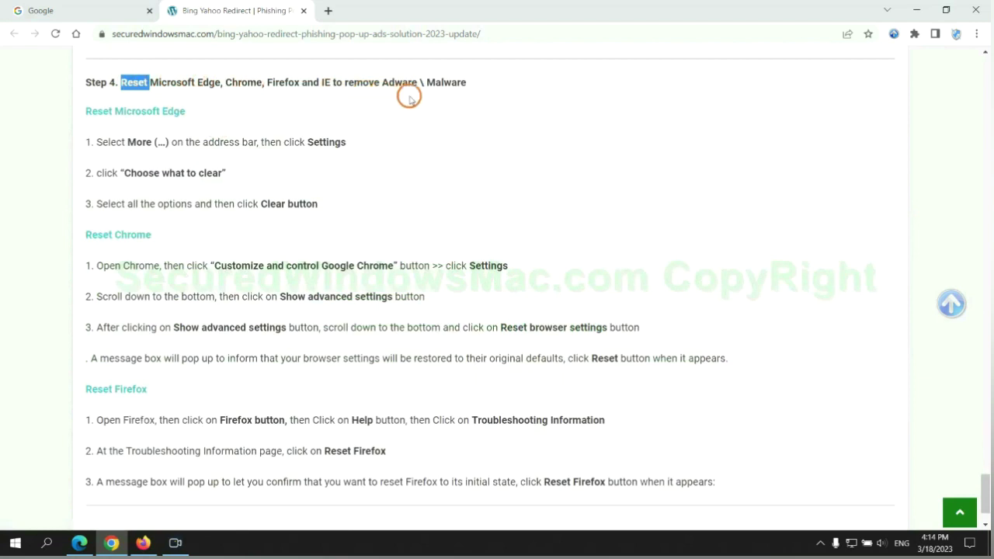
{"action": "left_click", "coordinate": [377, 111]}
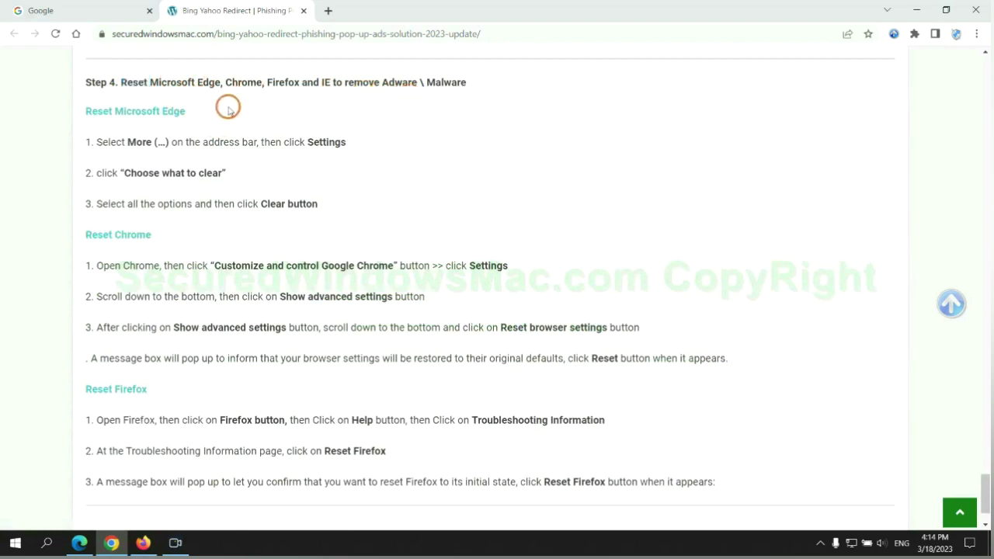
Step: In Edge's Privacy, search, and services settings, open Choose what to clear for browsing data
{"action": "left_click", "coordinate": [75, 540]}
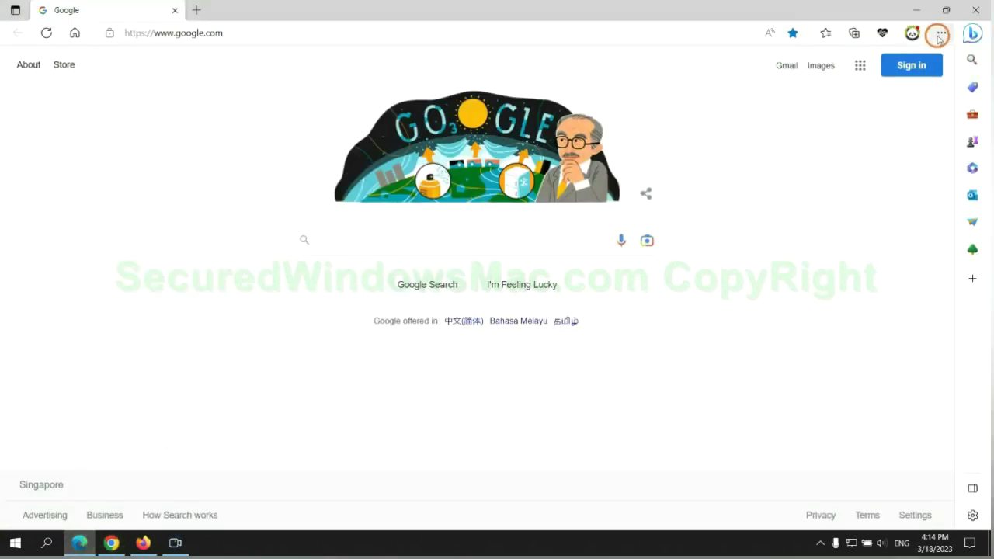
{"action": "left_click", "coordinate": [940, 39]}
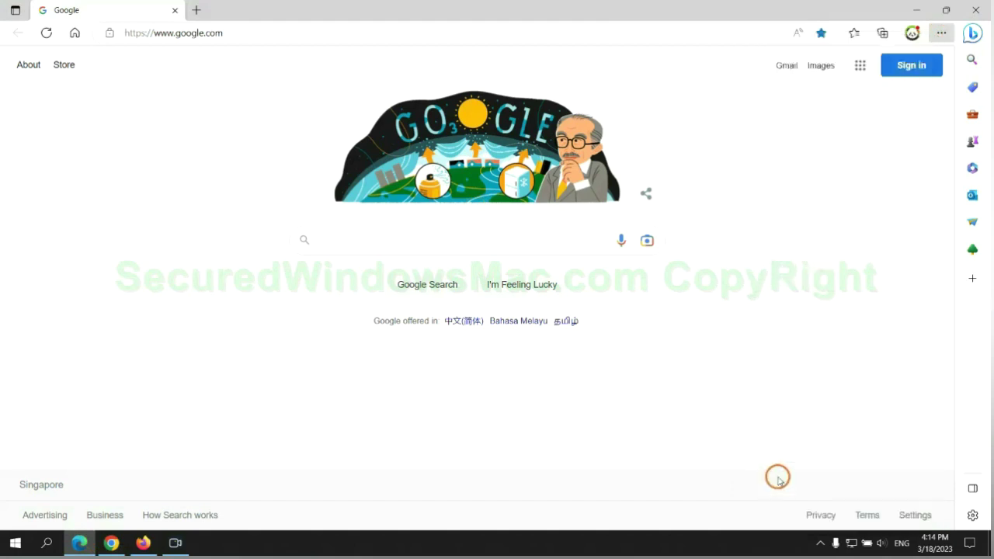
{"action": "left_click", "coordinate": [779, 475]}
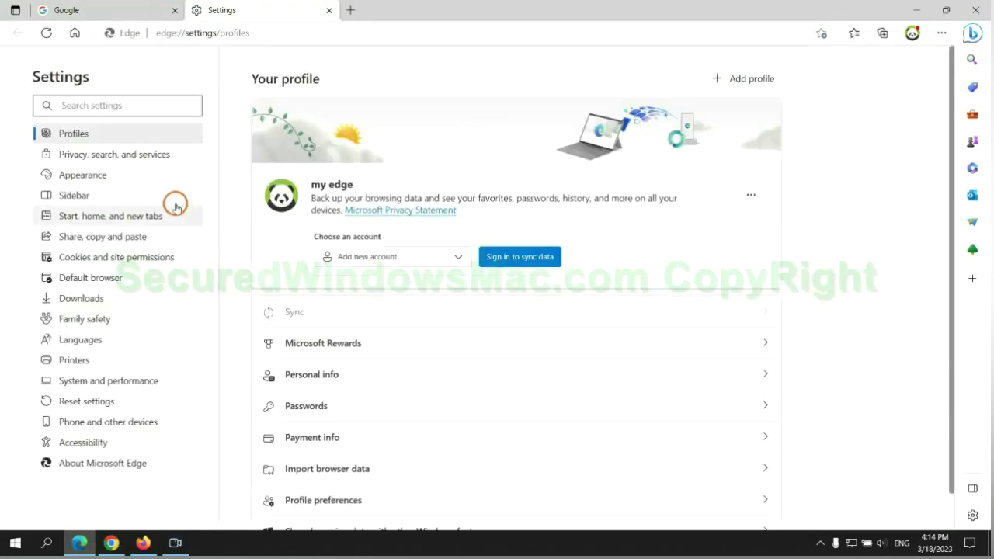
{"action": "left_click", "coordinate": [164, 159]}
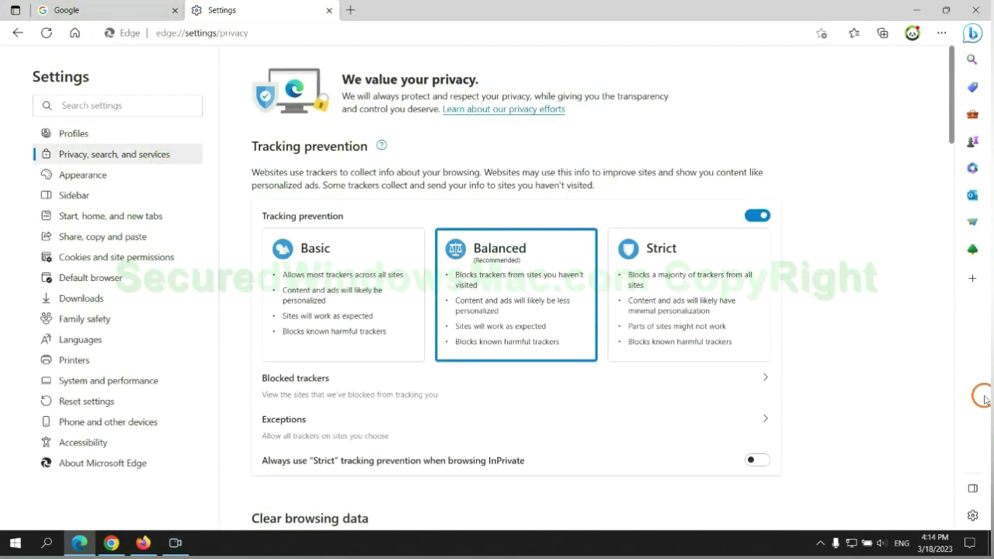
{"action": "scroll", "coordinate": [810, 342], "scroll_direction": "down", "scroll_amount": 3}
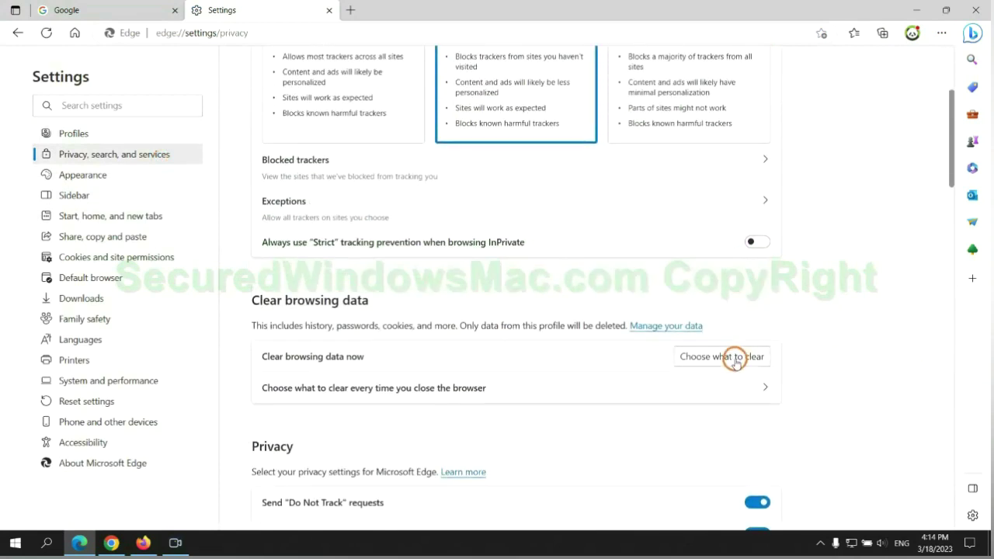
{"action": "left_click", "coordinate": [734, 359]}
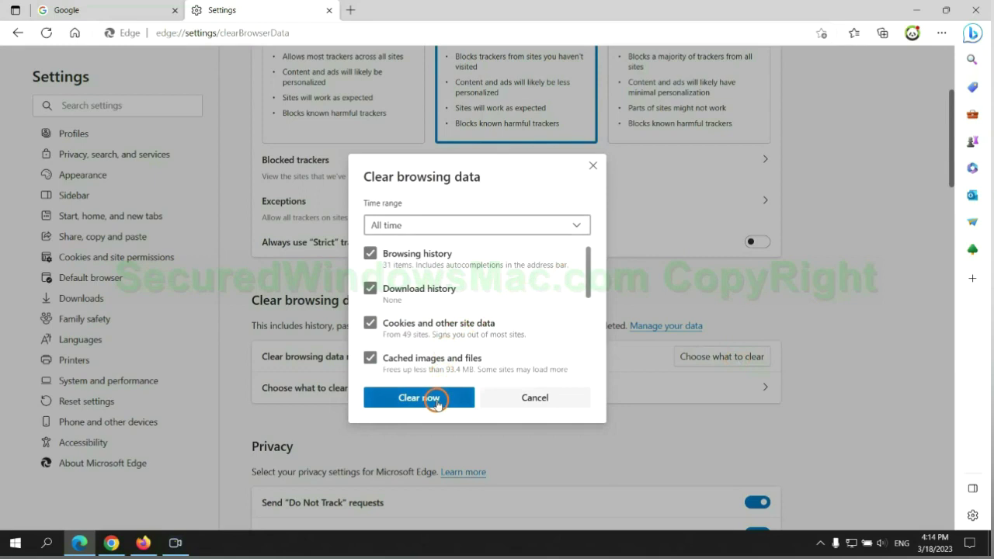
Step: Clear Edge's browsing data, then request Chrome's Restore settings to their original defaults
{"action": "left_click", "coordinate": [112, 542]}
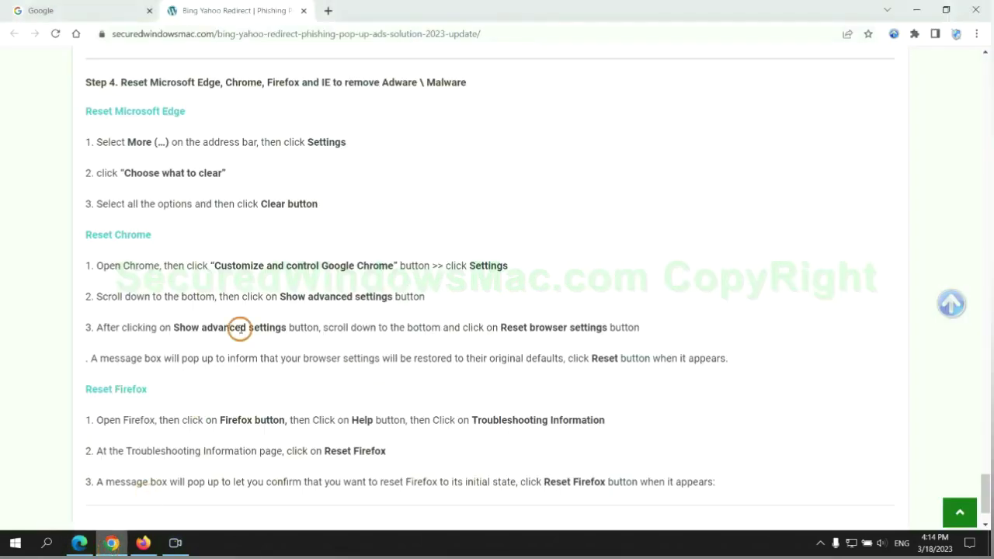
{"action": "left_click", "coordinate": [975, 34]}
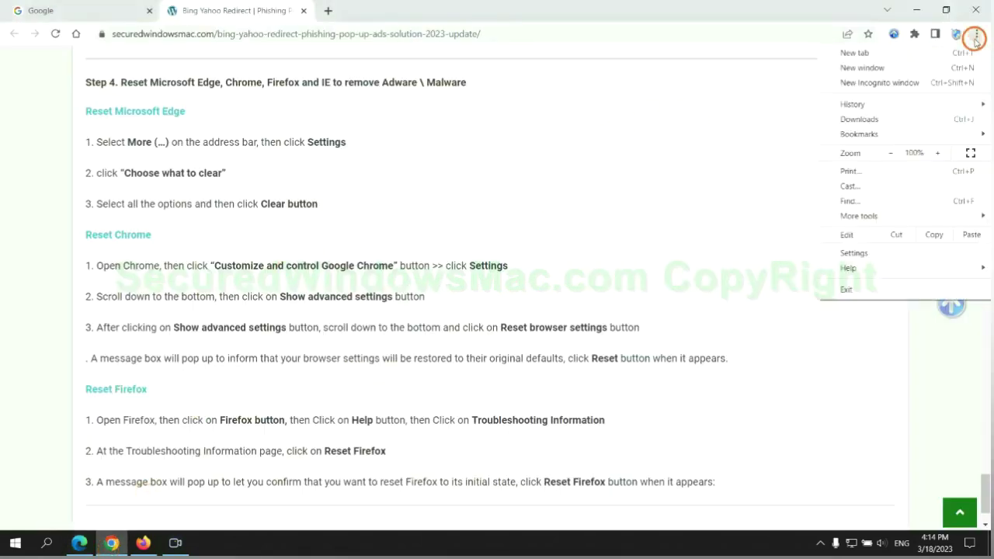
{"action": "left_click", "coordinate": [860, 252]}
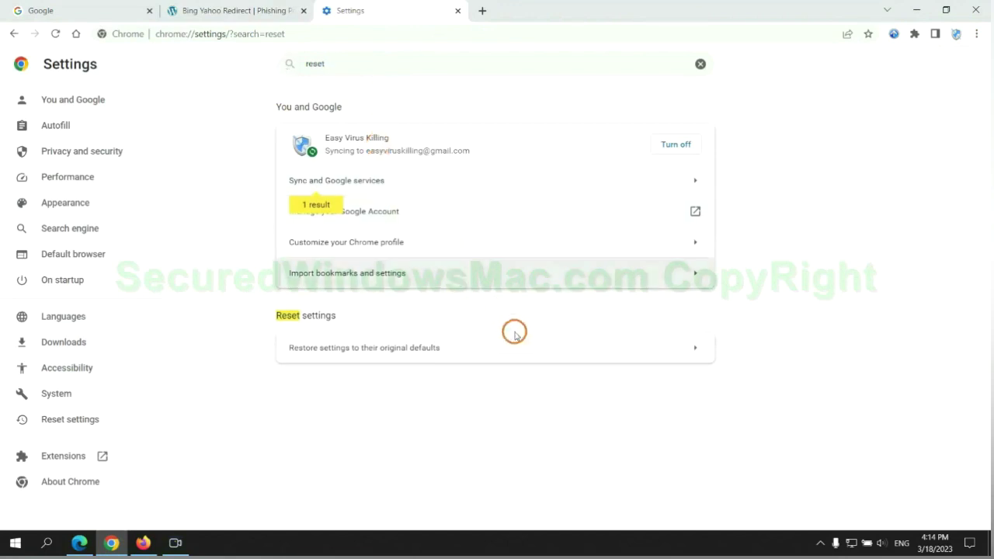
{"action": "left_click", "coordinate": [519, 343]}
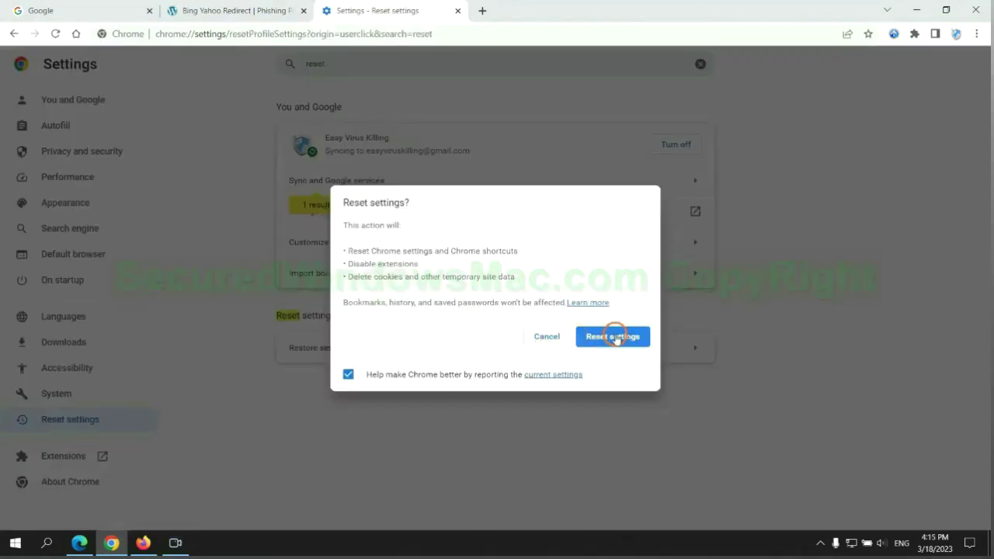
Step: Confirm Chrome's reset, then choose Refresh Firefox on Firefox's Troubleshooting Information page
{"action": "left_click", "coordinate": [143, 542]}
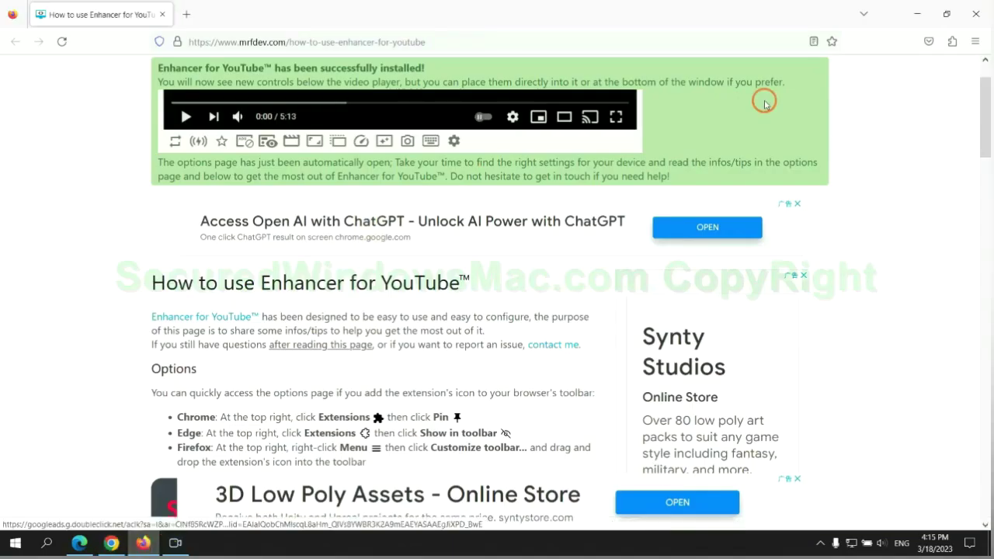
{"action": "left_click", "coordinate": [971, 44]}
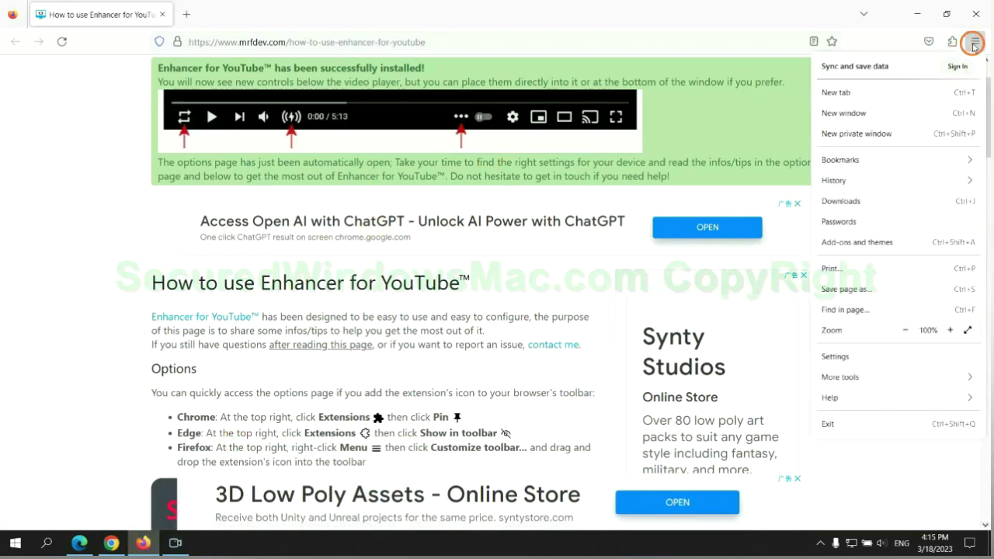
{"action": "left_click", "coordinate": [841, 397]}
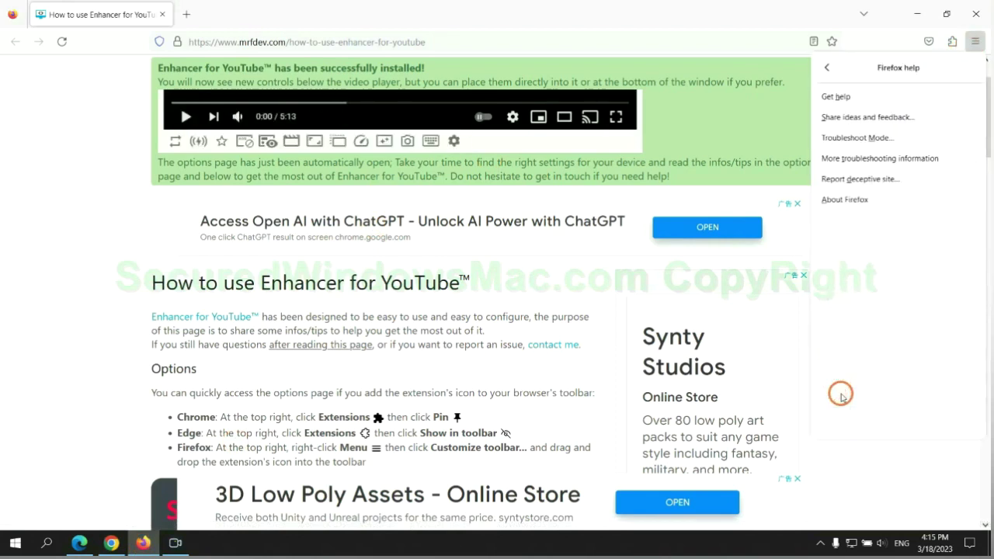
{"action": "left_click", "coordinate": [883, 158]}
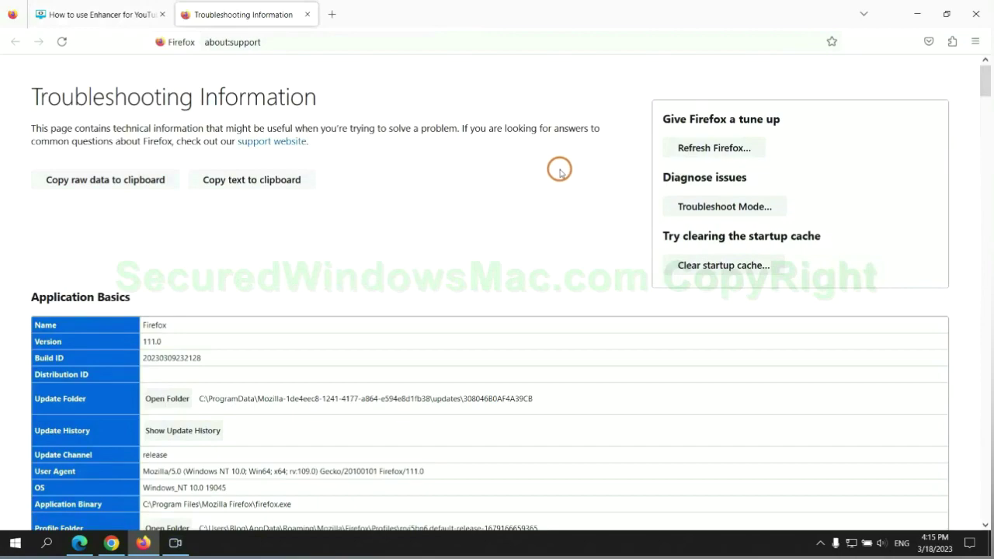
{"action": "left_click", "coordinate": [683, 148]}
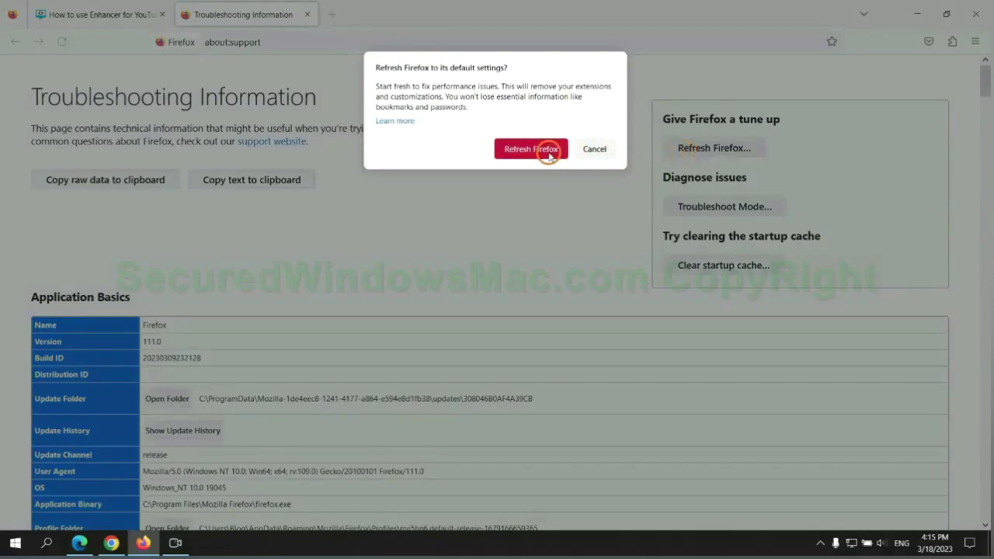
Step: Confirm refreshing Firefox to its default settings
{"action": "left_click", "coordinate": [111, 543]}
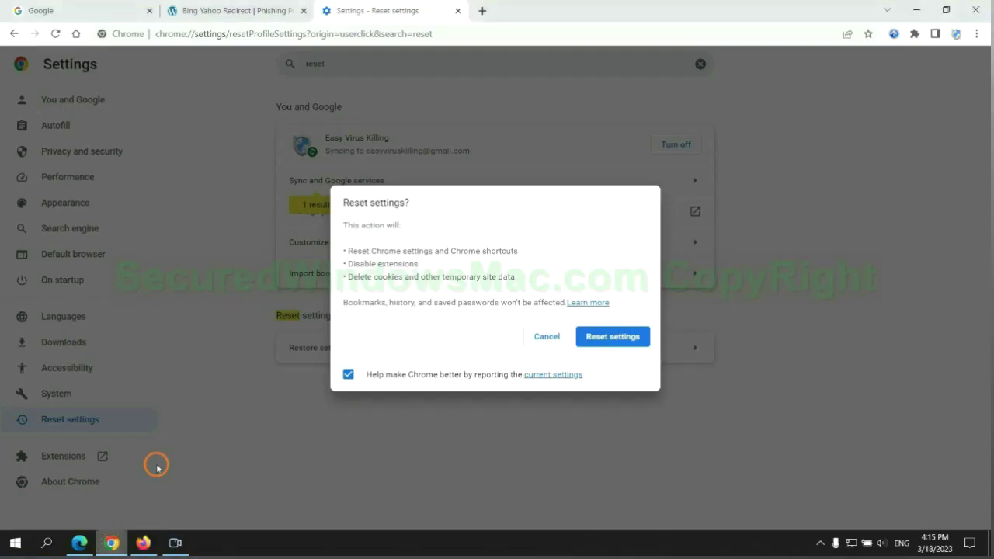